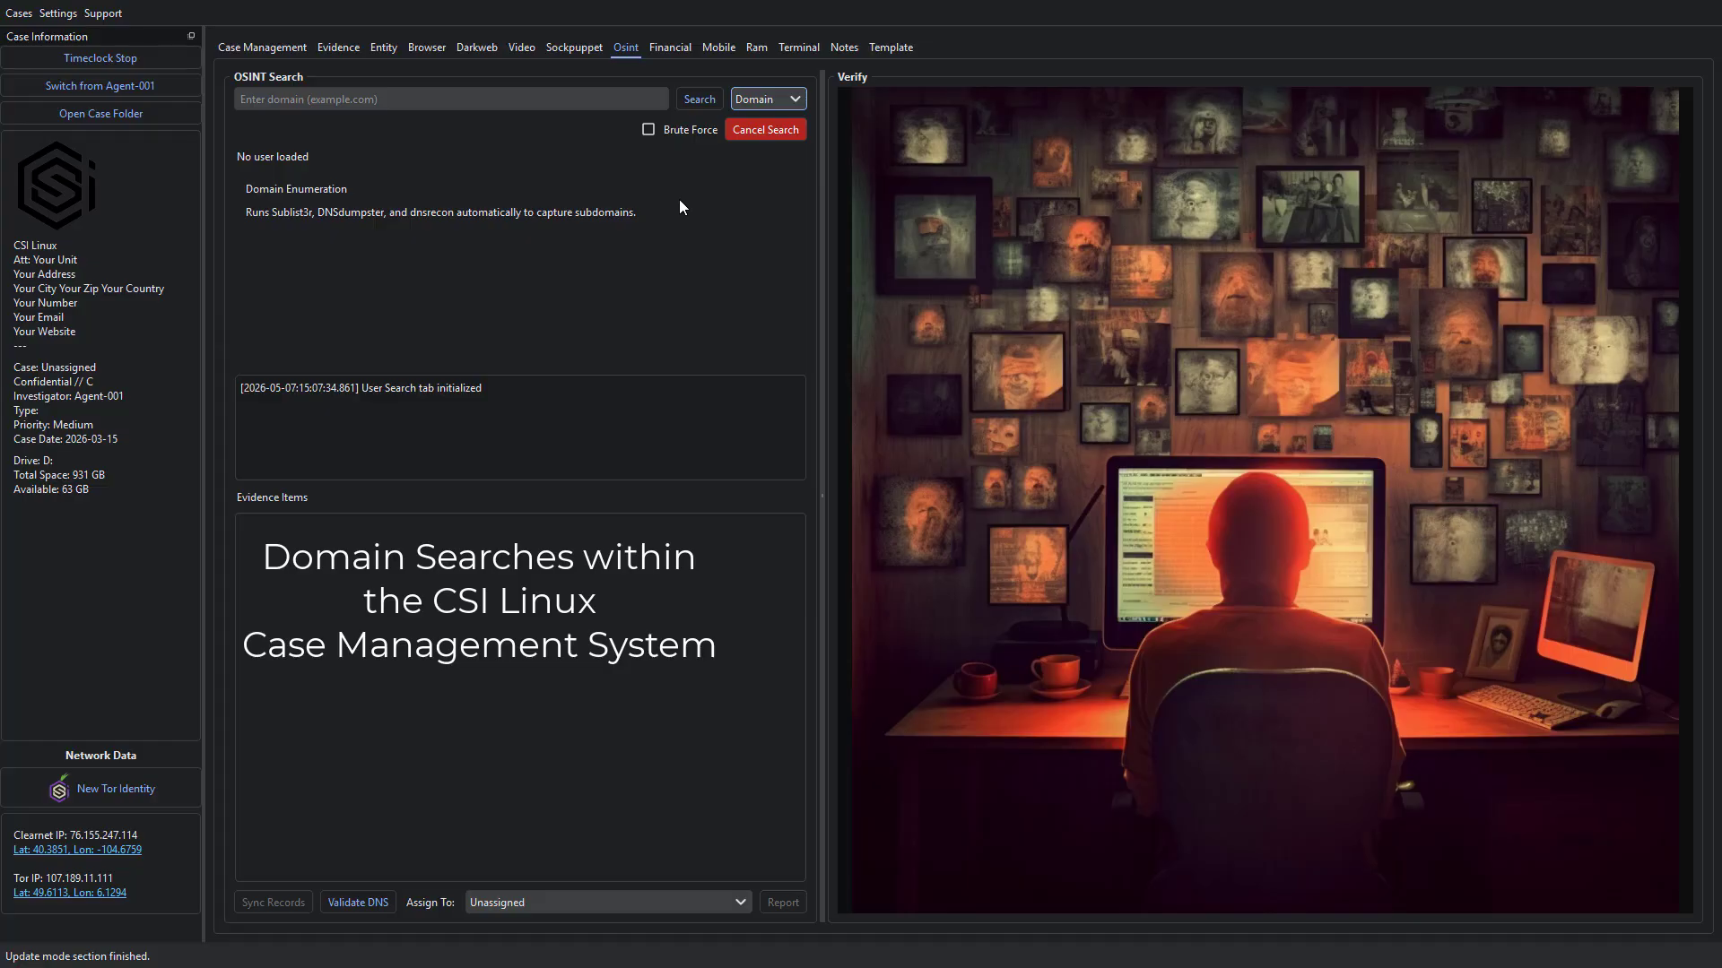
# Run a domain search for telsa.com assigned to ElonMusk (Person) and open the resulting telsa.com record for verification.
pyautogui.click(467, 96)
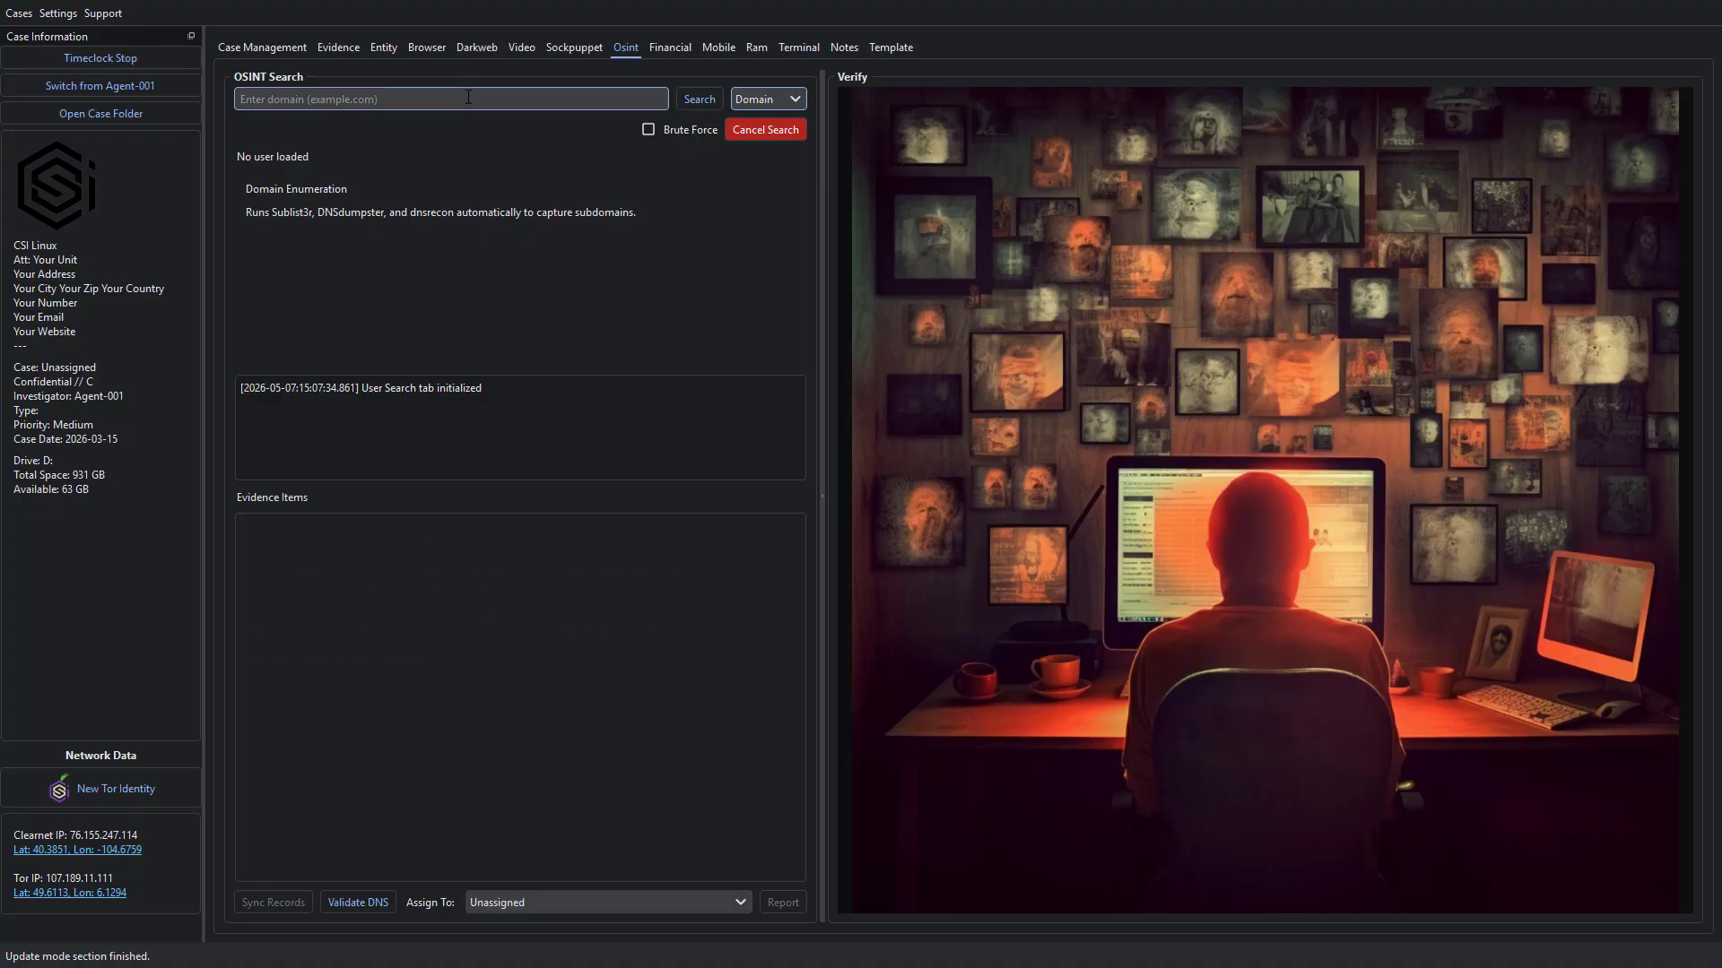
pyautogui.write('telsa')
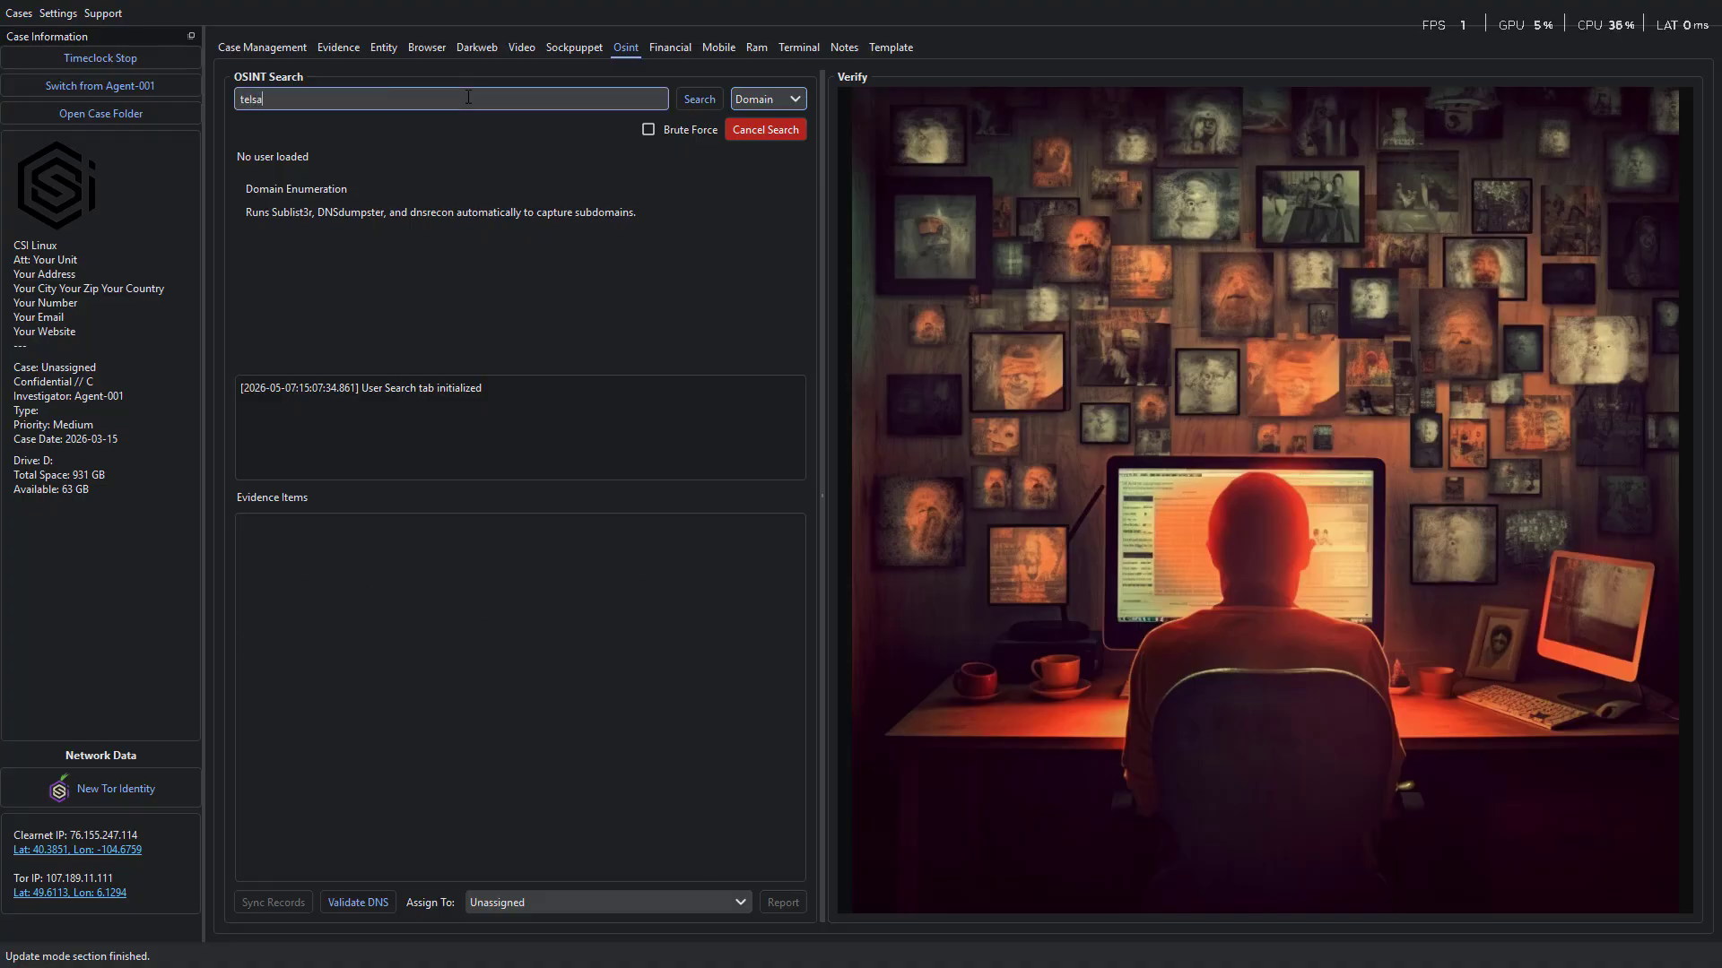
pyautogui.write('.com')
pyautogui.click(491, 902)
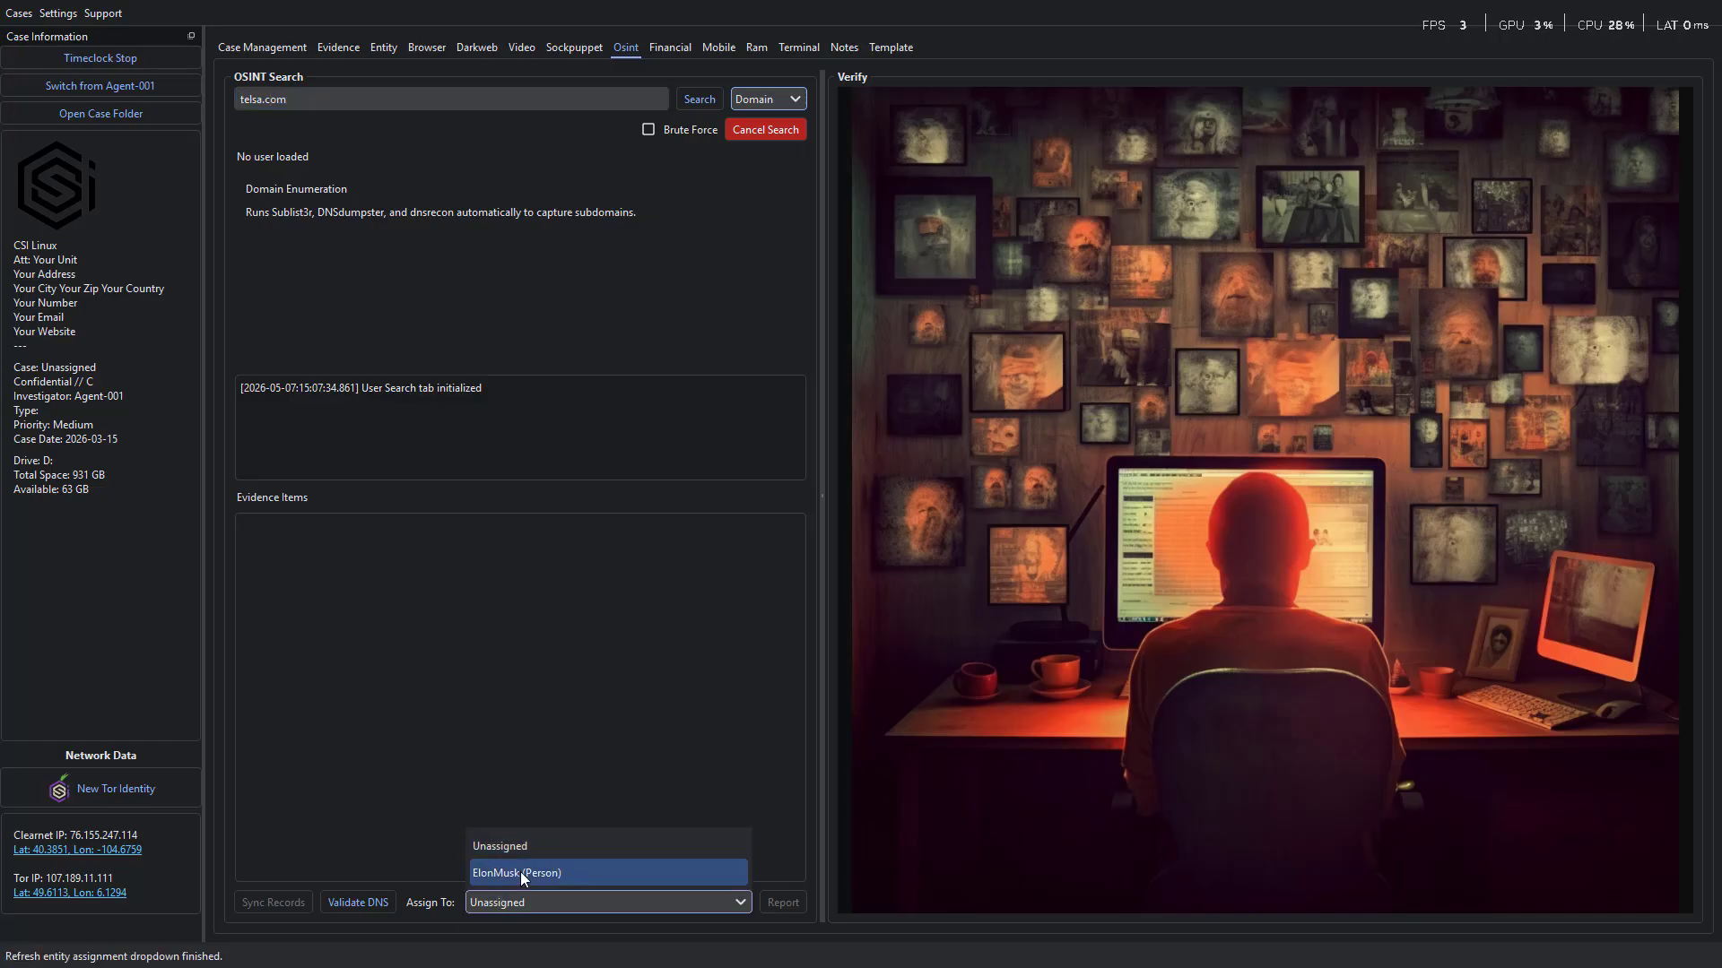
pyautogui.click(520, 872)
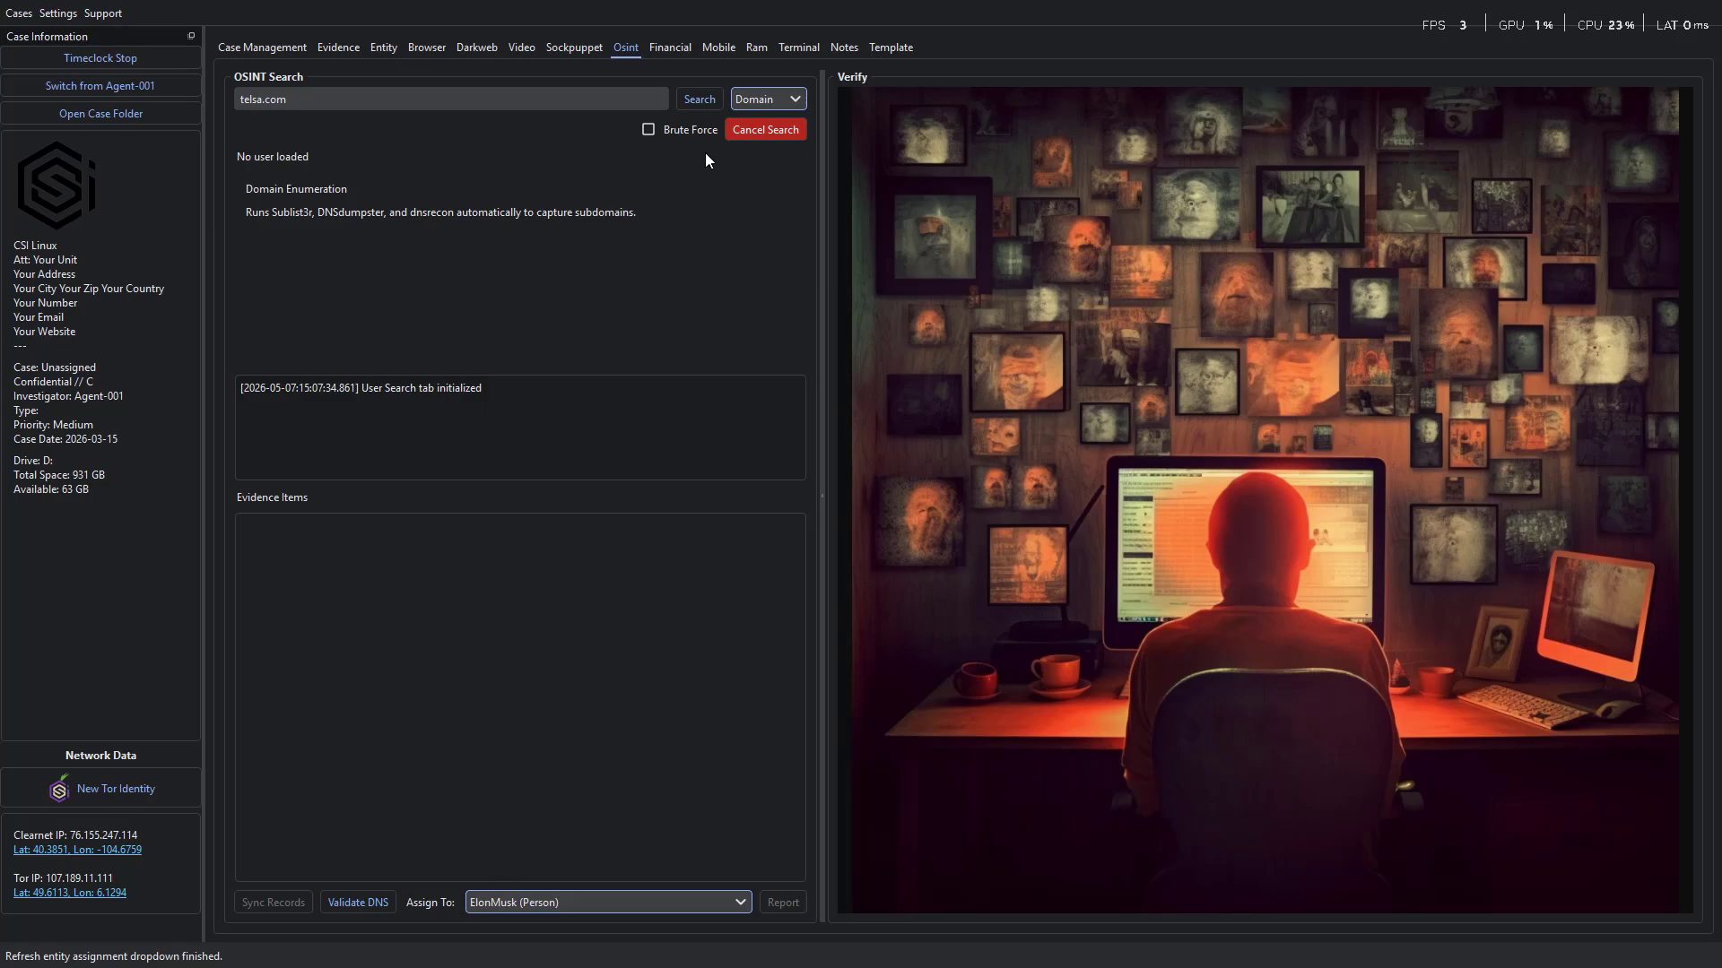
pyautogui.click(699, 99)
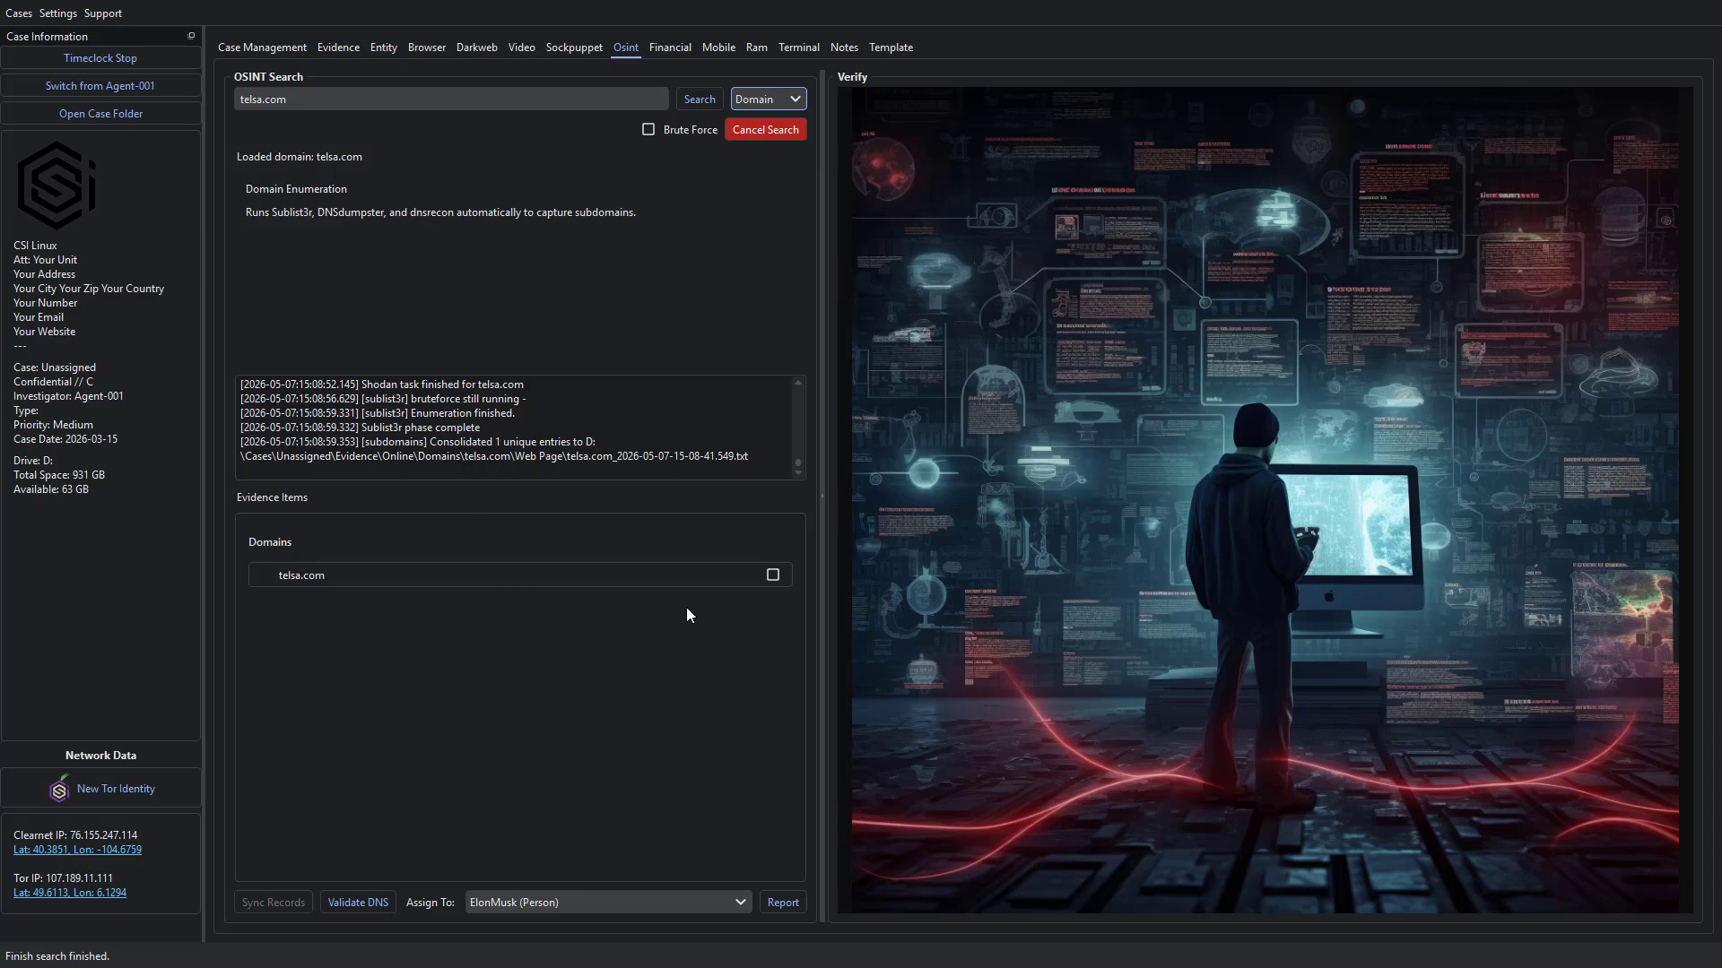
pyautogui.click(376, 576)
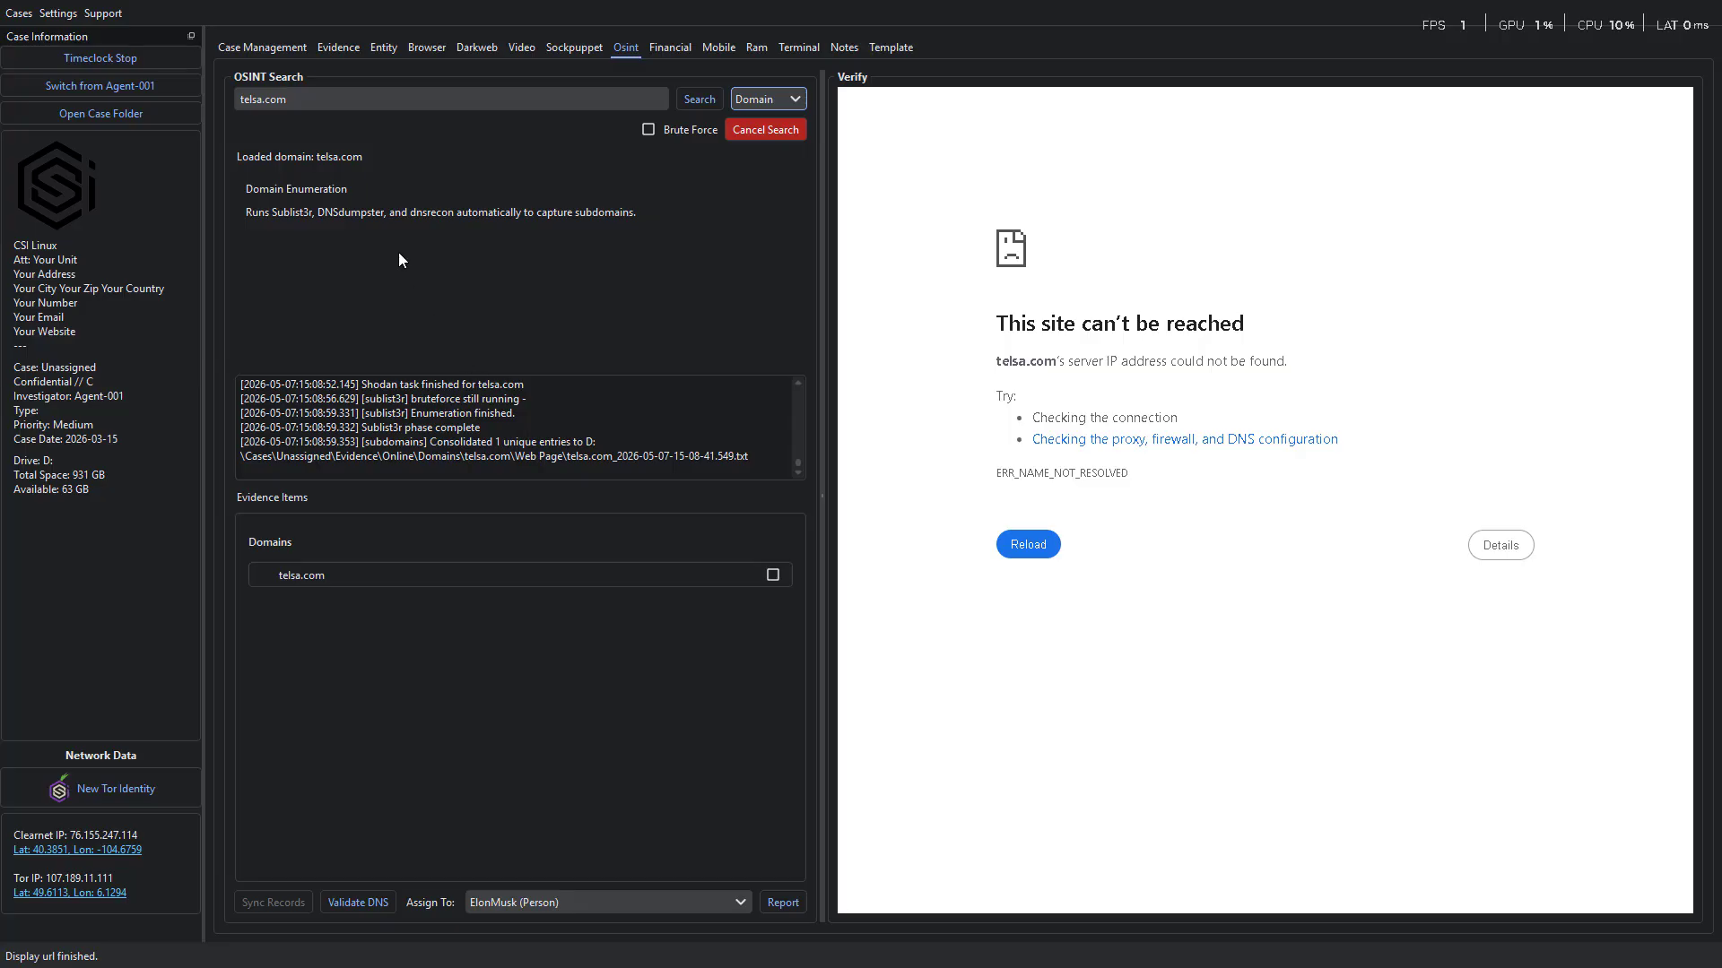
# Correct the search domain to tesla.com, run the search, and agree to run subdomain enumeration again.
pyautogui.click(264, 100)
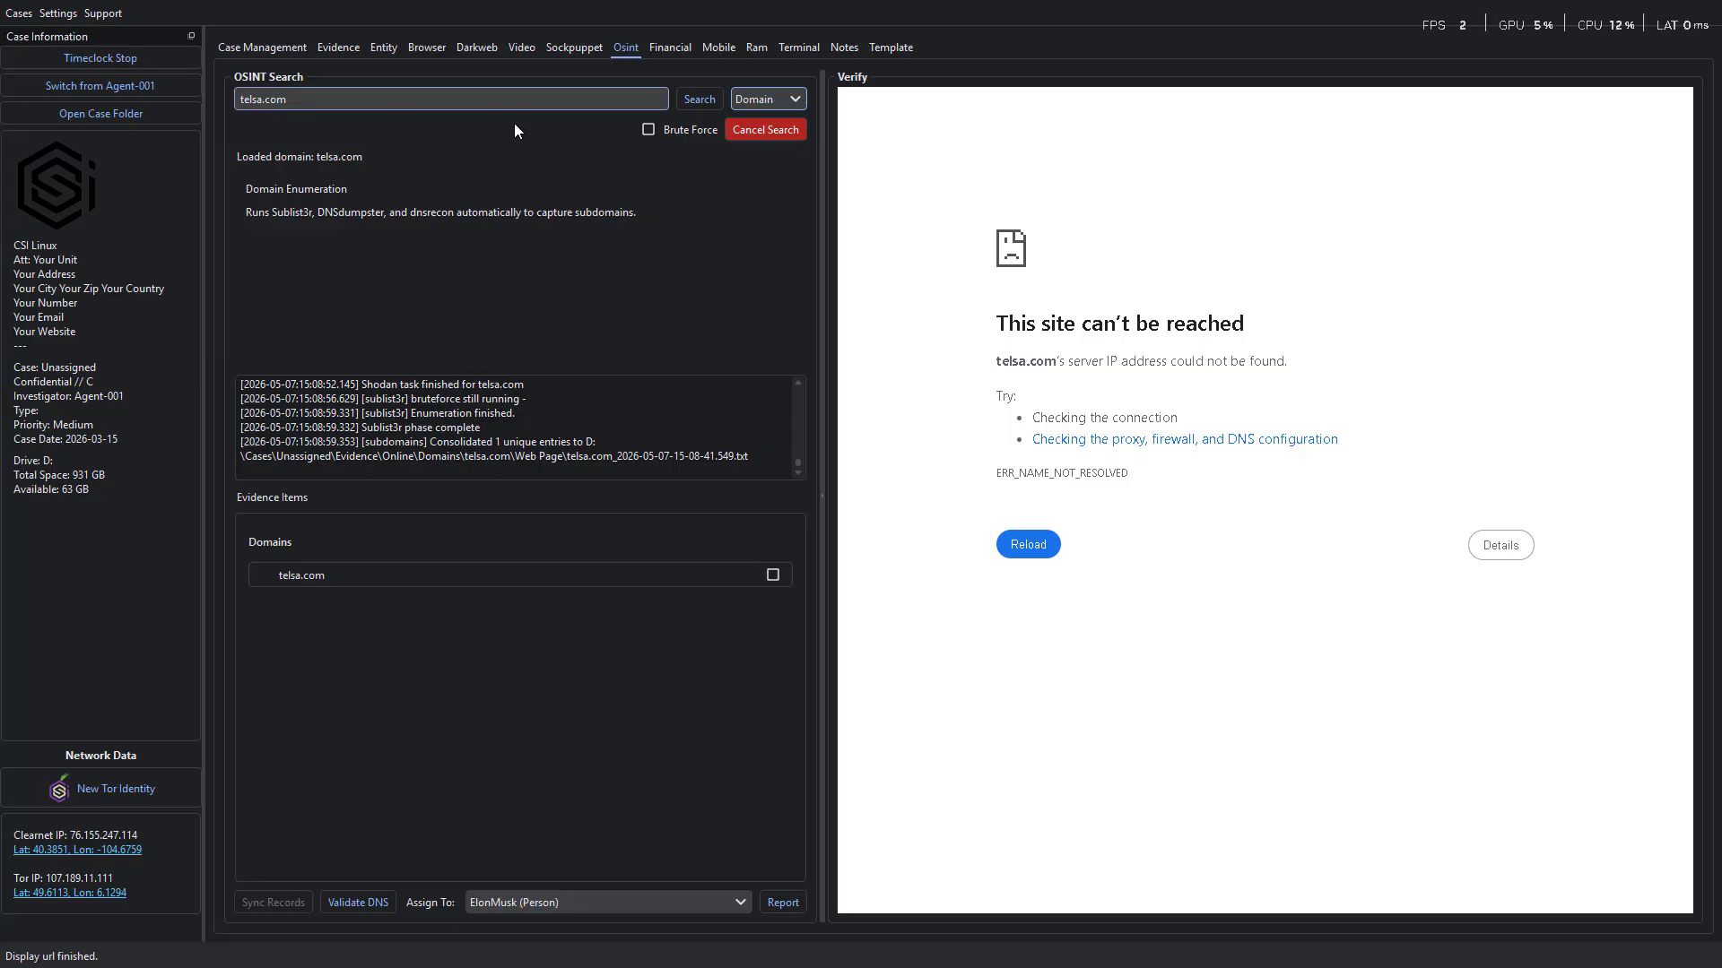
pyautogui.press('BackSpace')
pyautogui.press('BackSpace')
pyautogui.press('BackSpace')
pyautogui.write('sla')
pyautogui.click(702, 97)
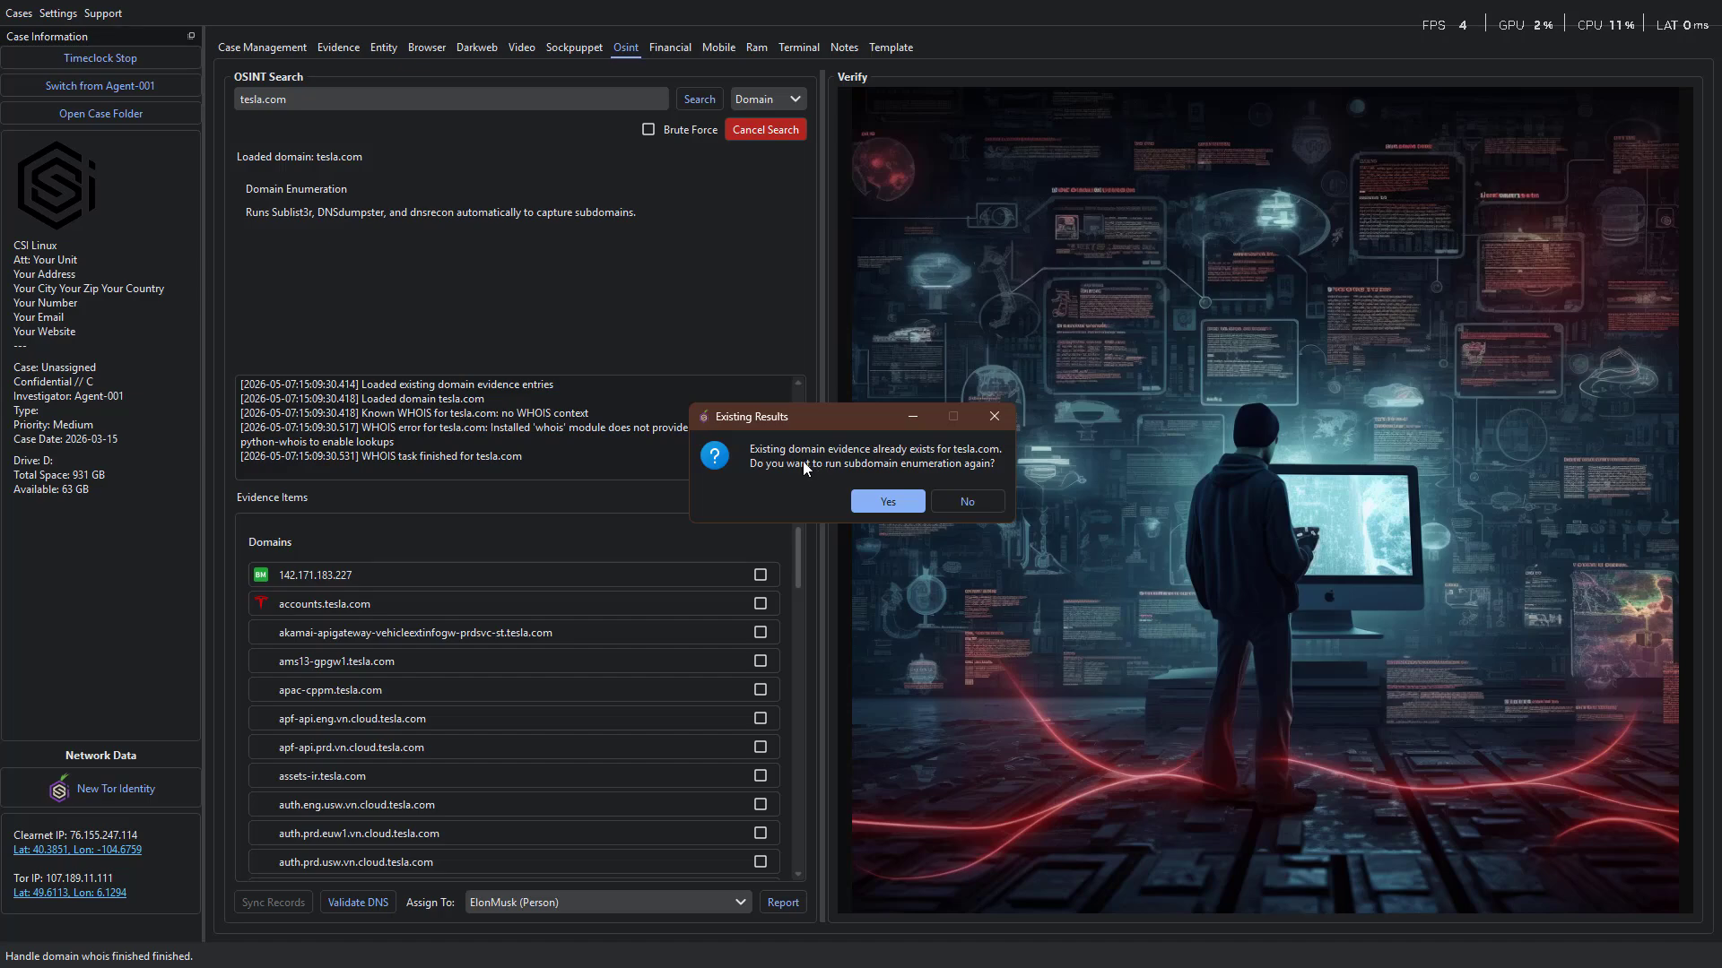
pyautogui.click(889, 503)
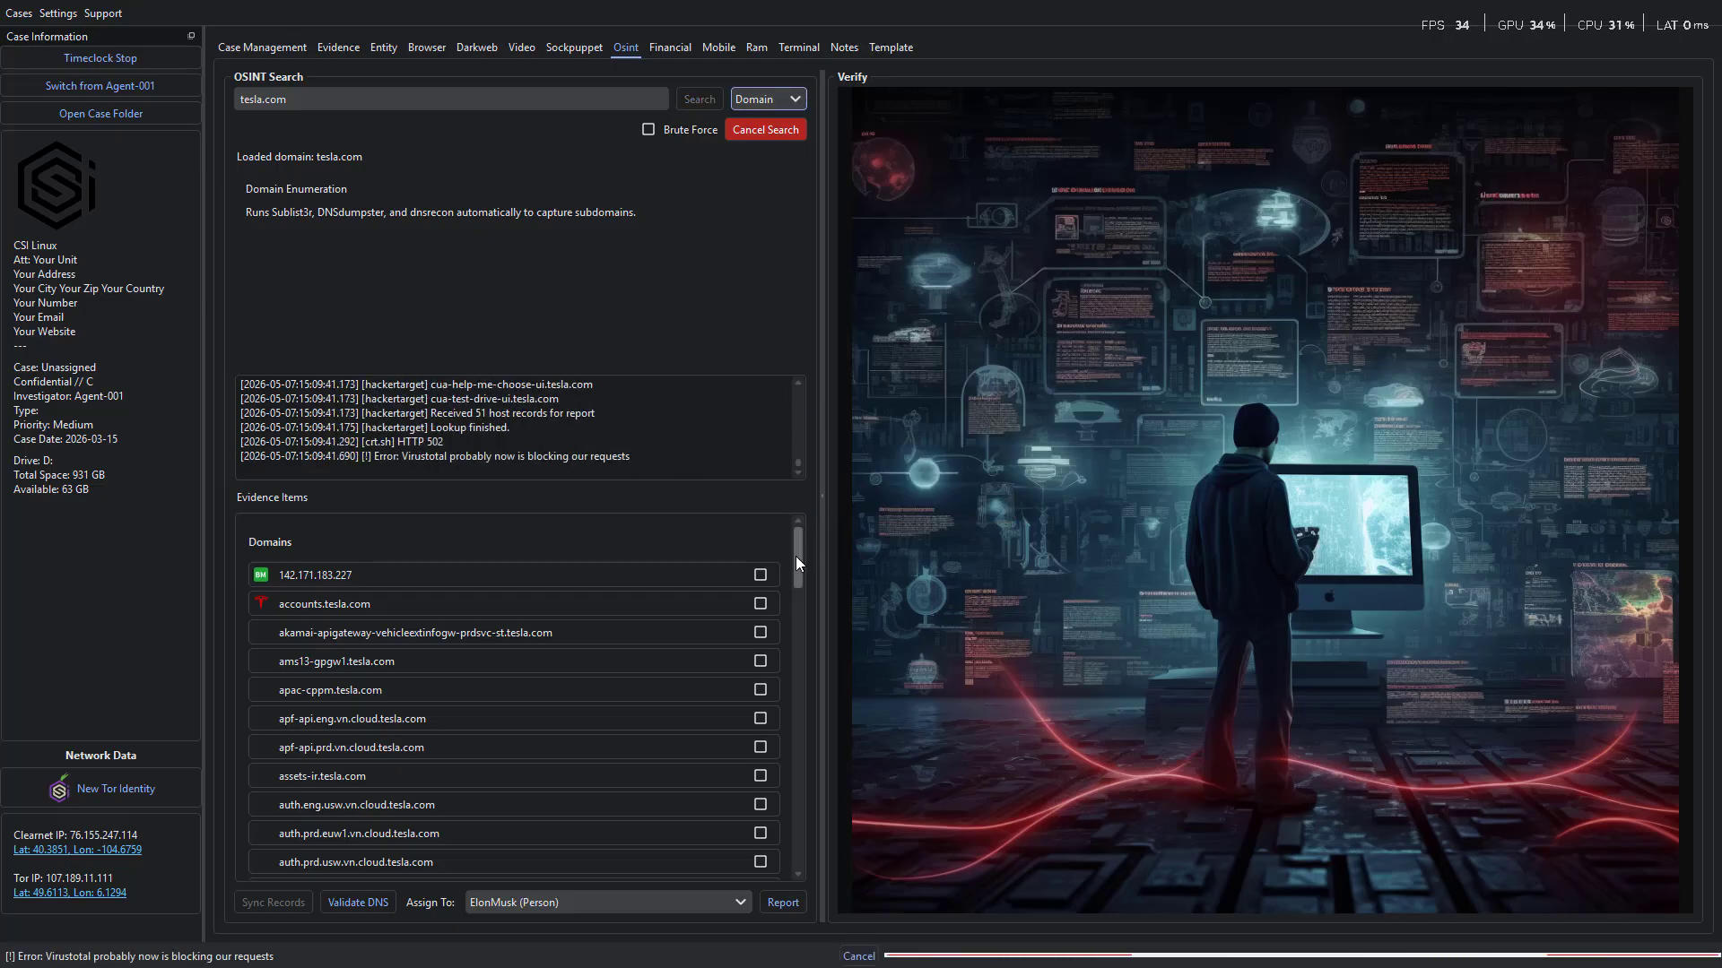
# Load the accounts.tesla.com record for verification and mark it as evidence.
pyautogui.moveTo(794, 556); pyautogui.dragTo(788, 863)
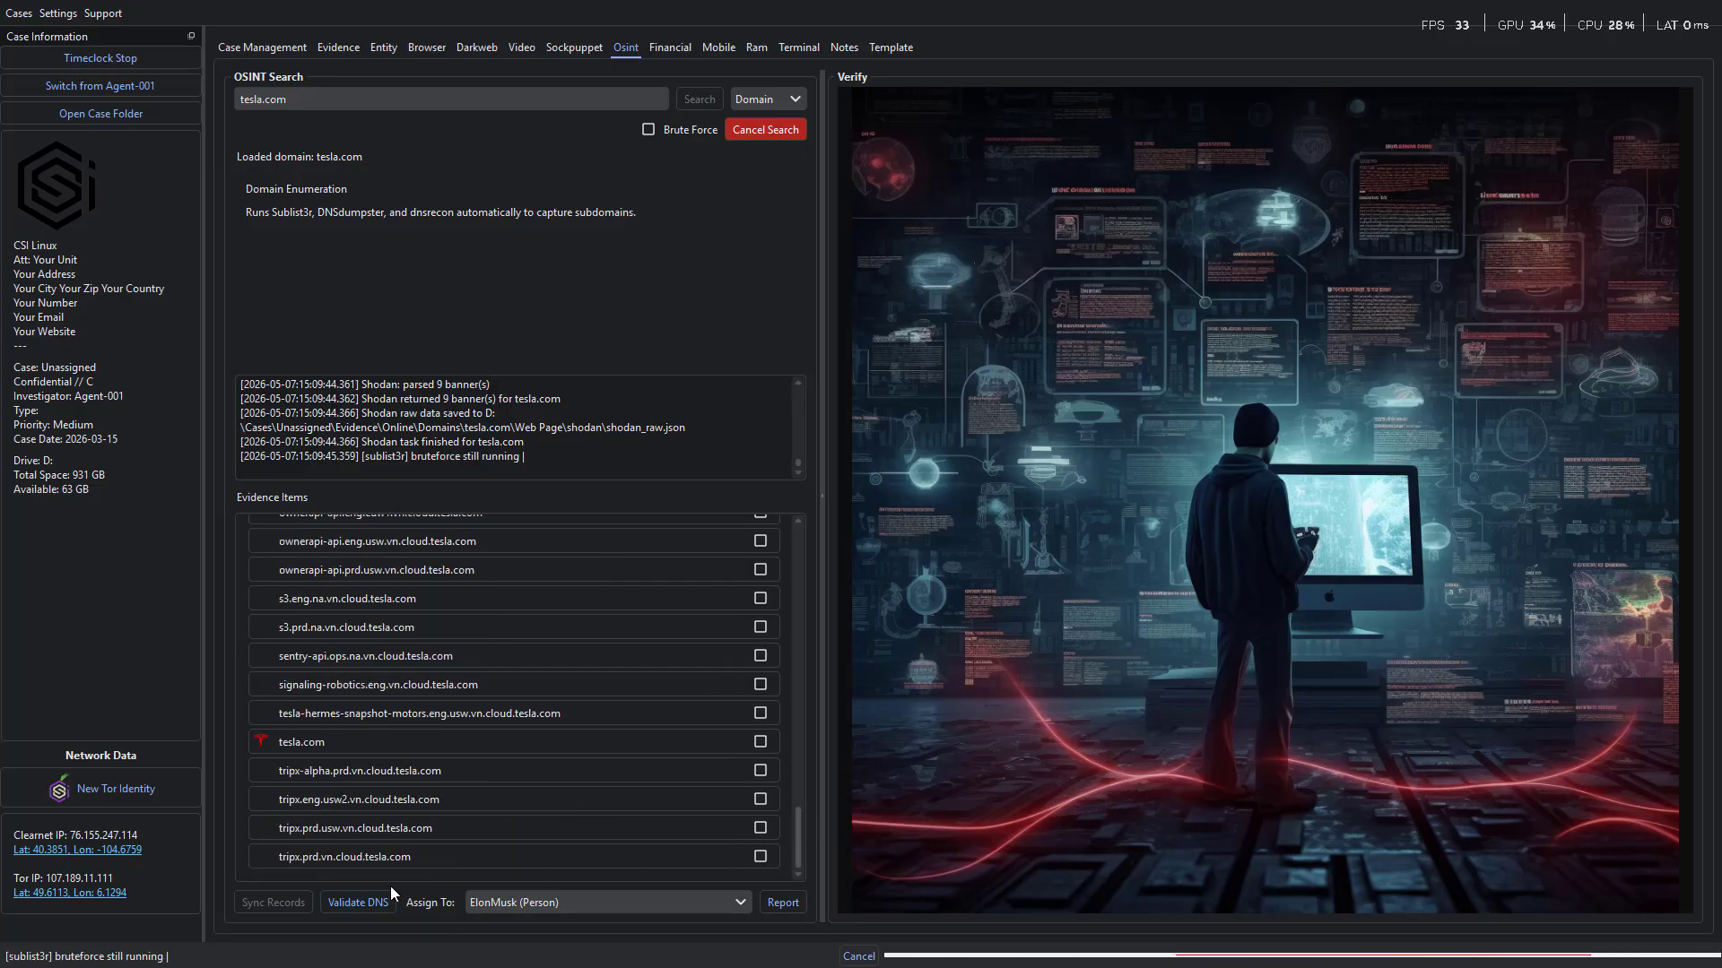
pyautogui.moveTo(794, 843); pyautogui.dragTo(791, 543)
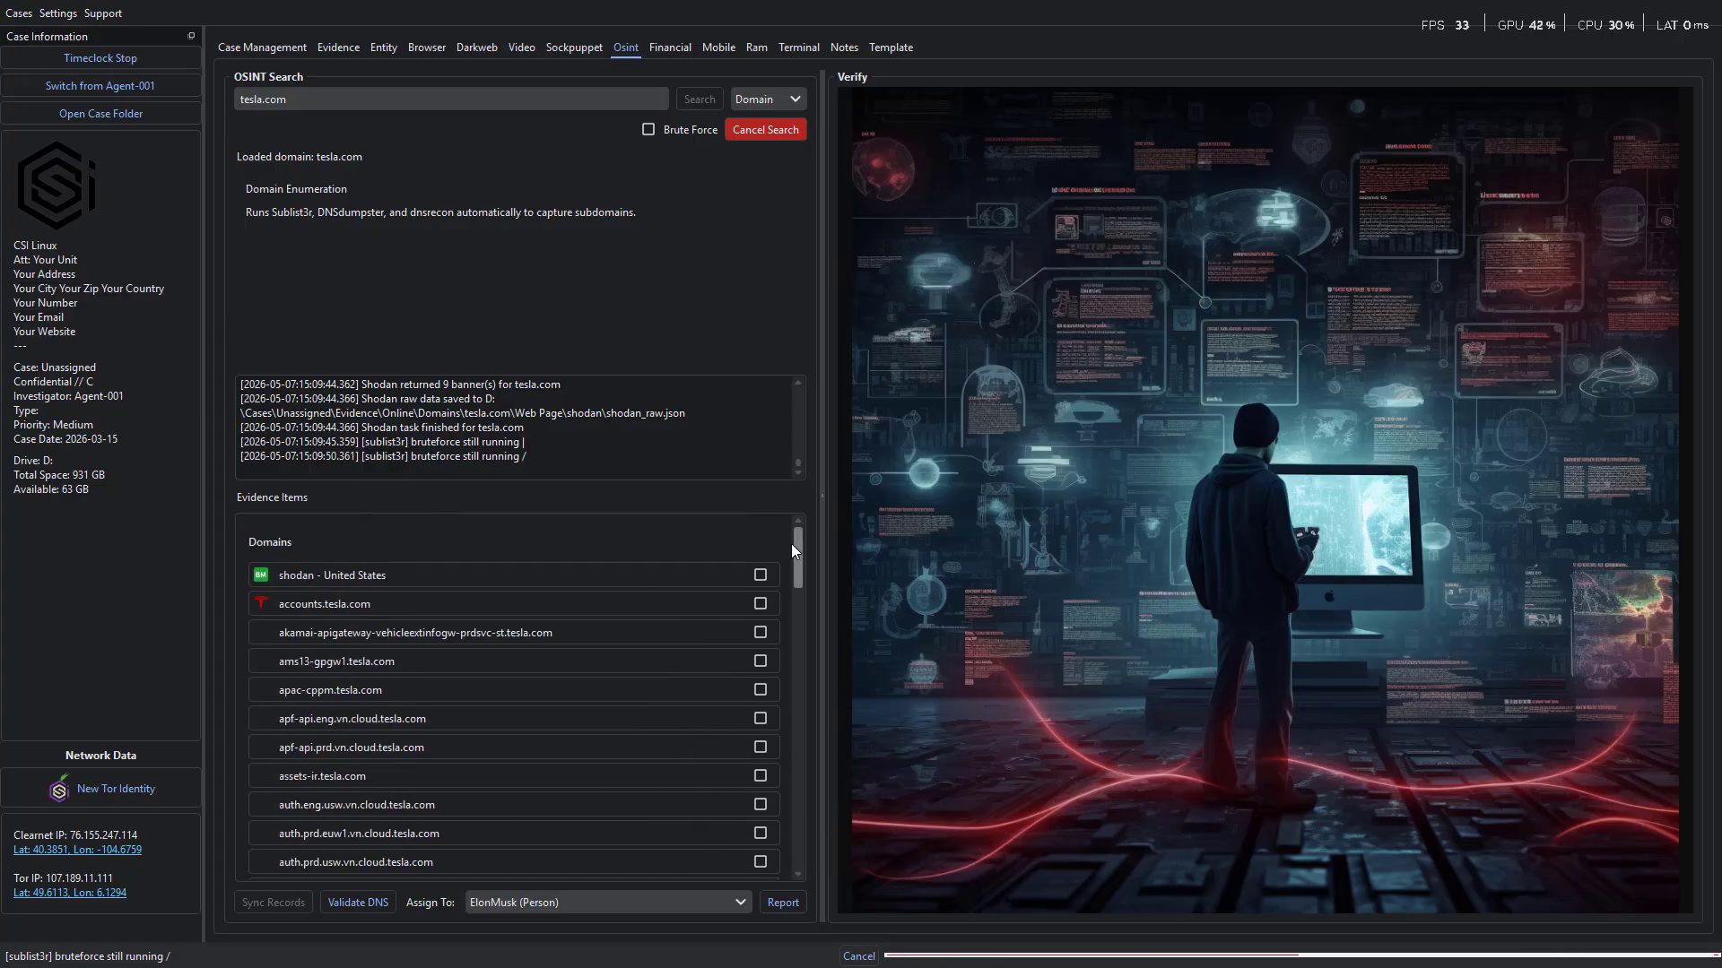
pyautogui.click(362, 603)
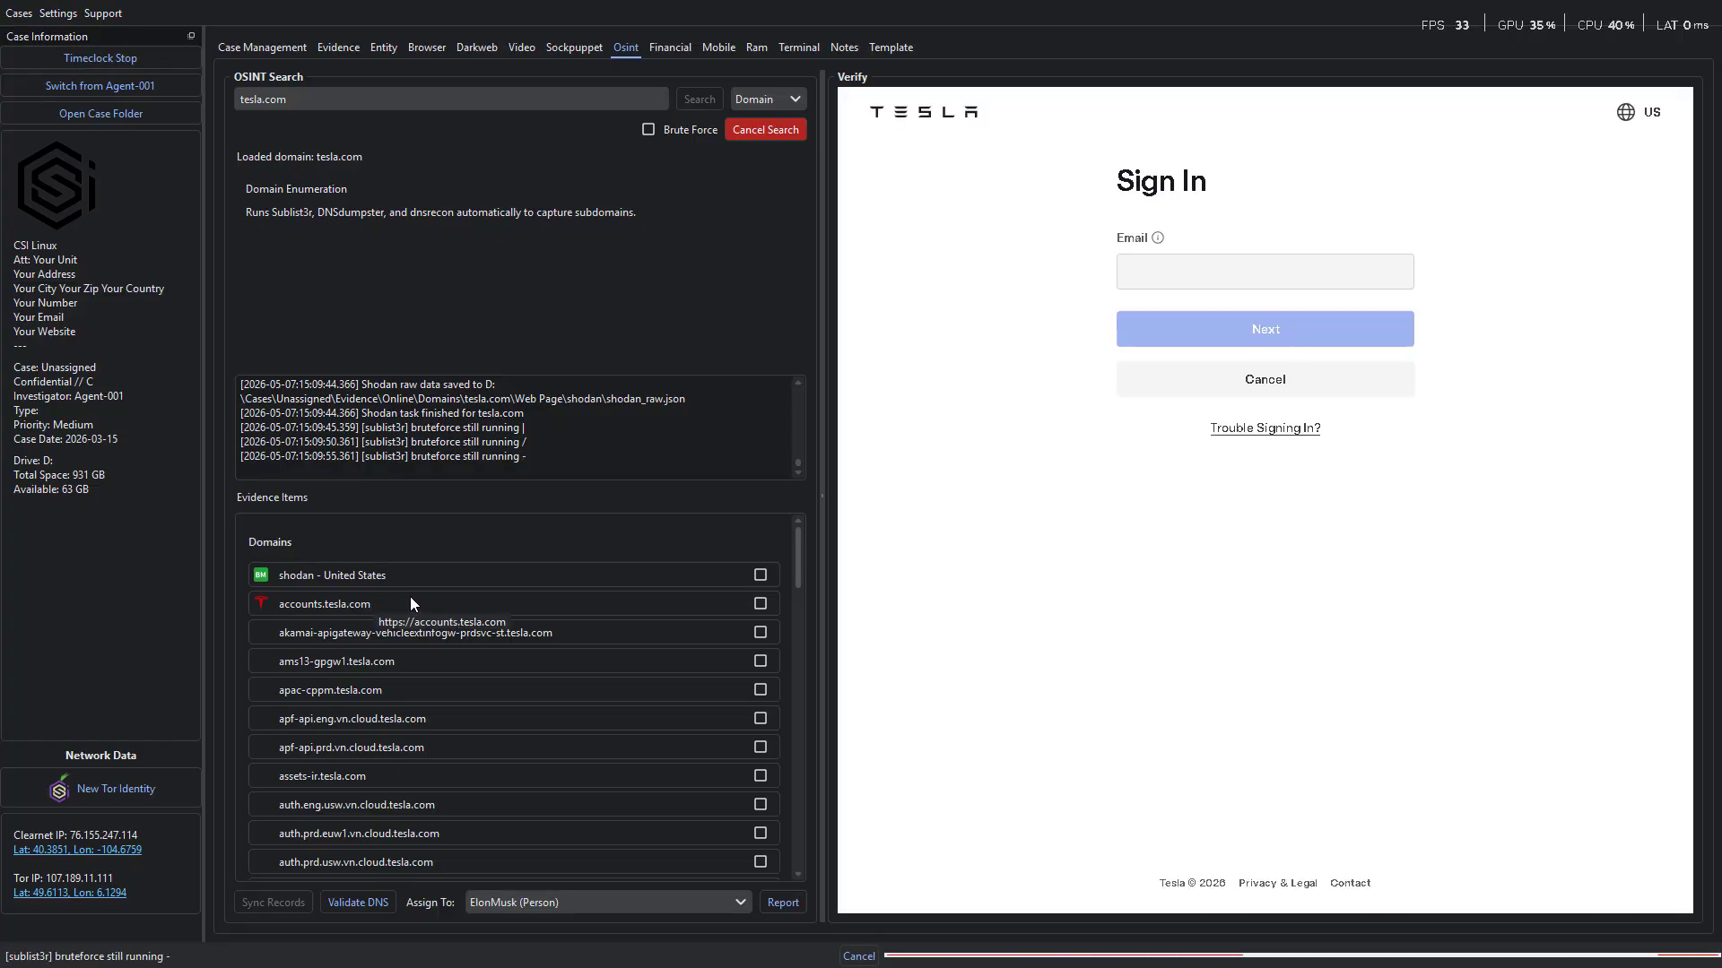
pyautogui.click(760, 603)
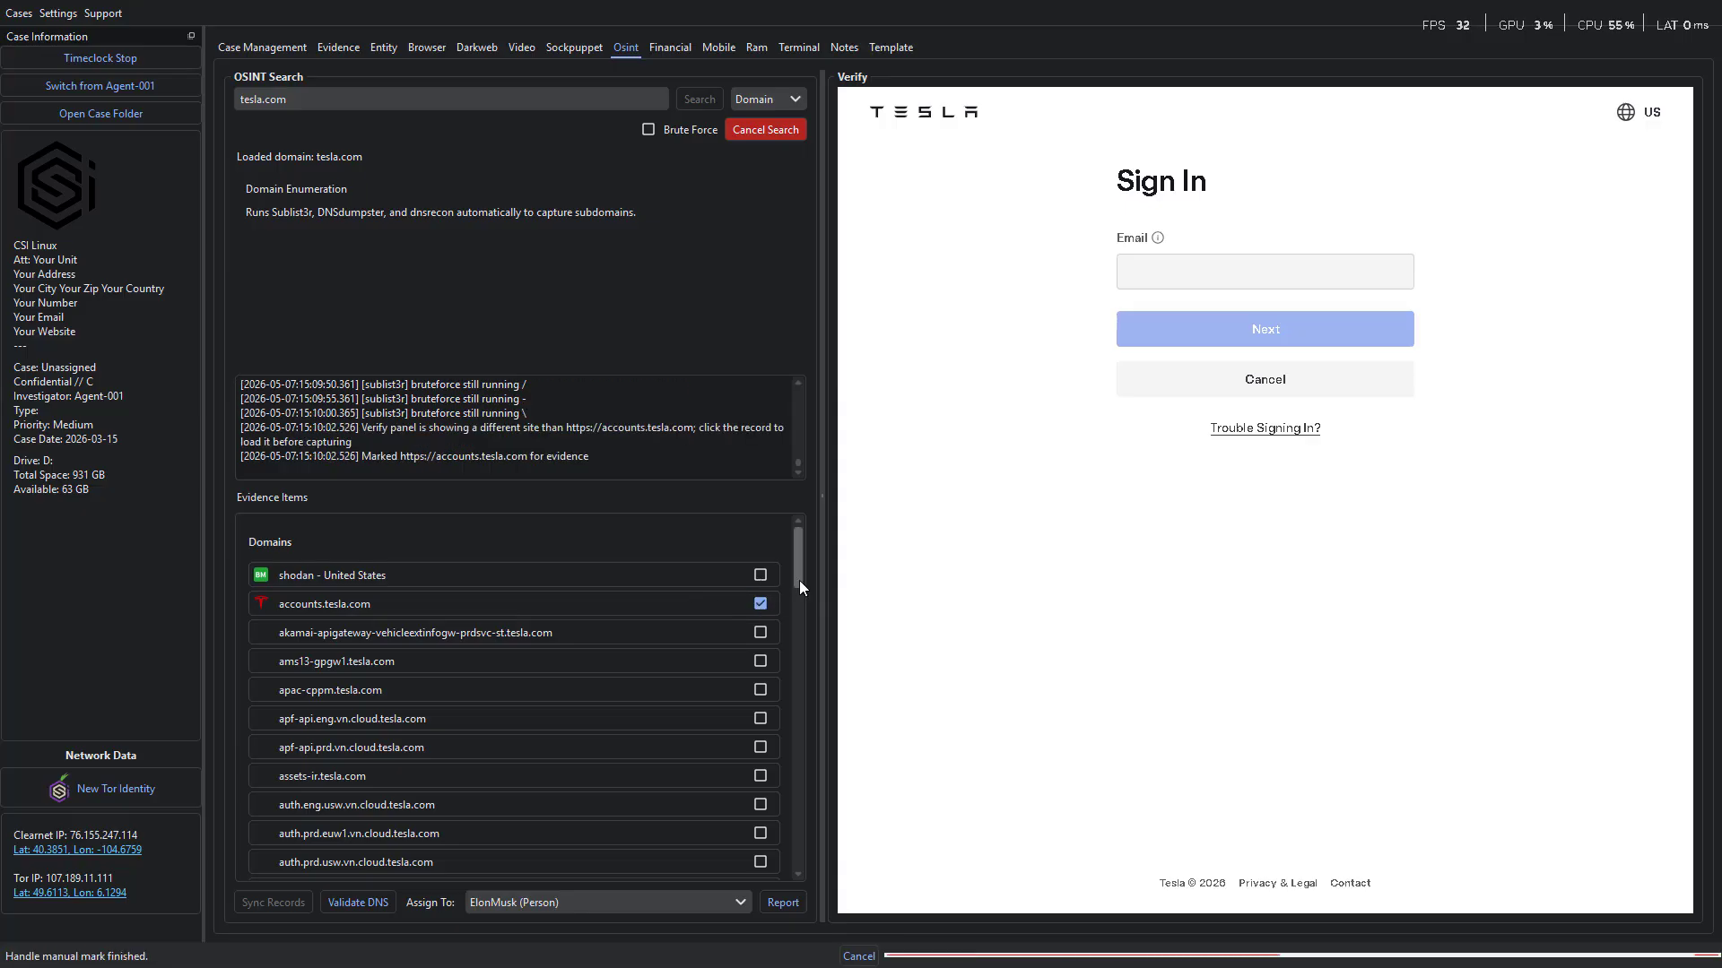
# Run DNS validation on the enumerated tesla.com domain records.
pyautogui.moveTo(799, 579); pyautogui.dragTo(783, 849)
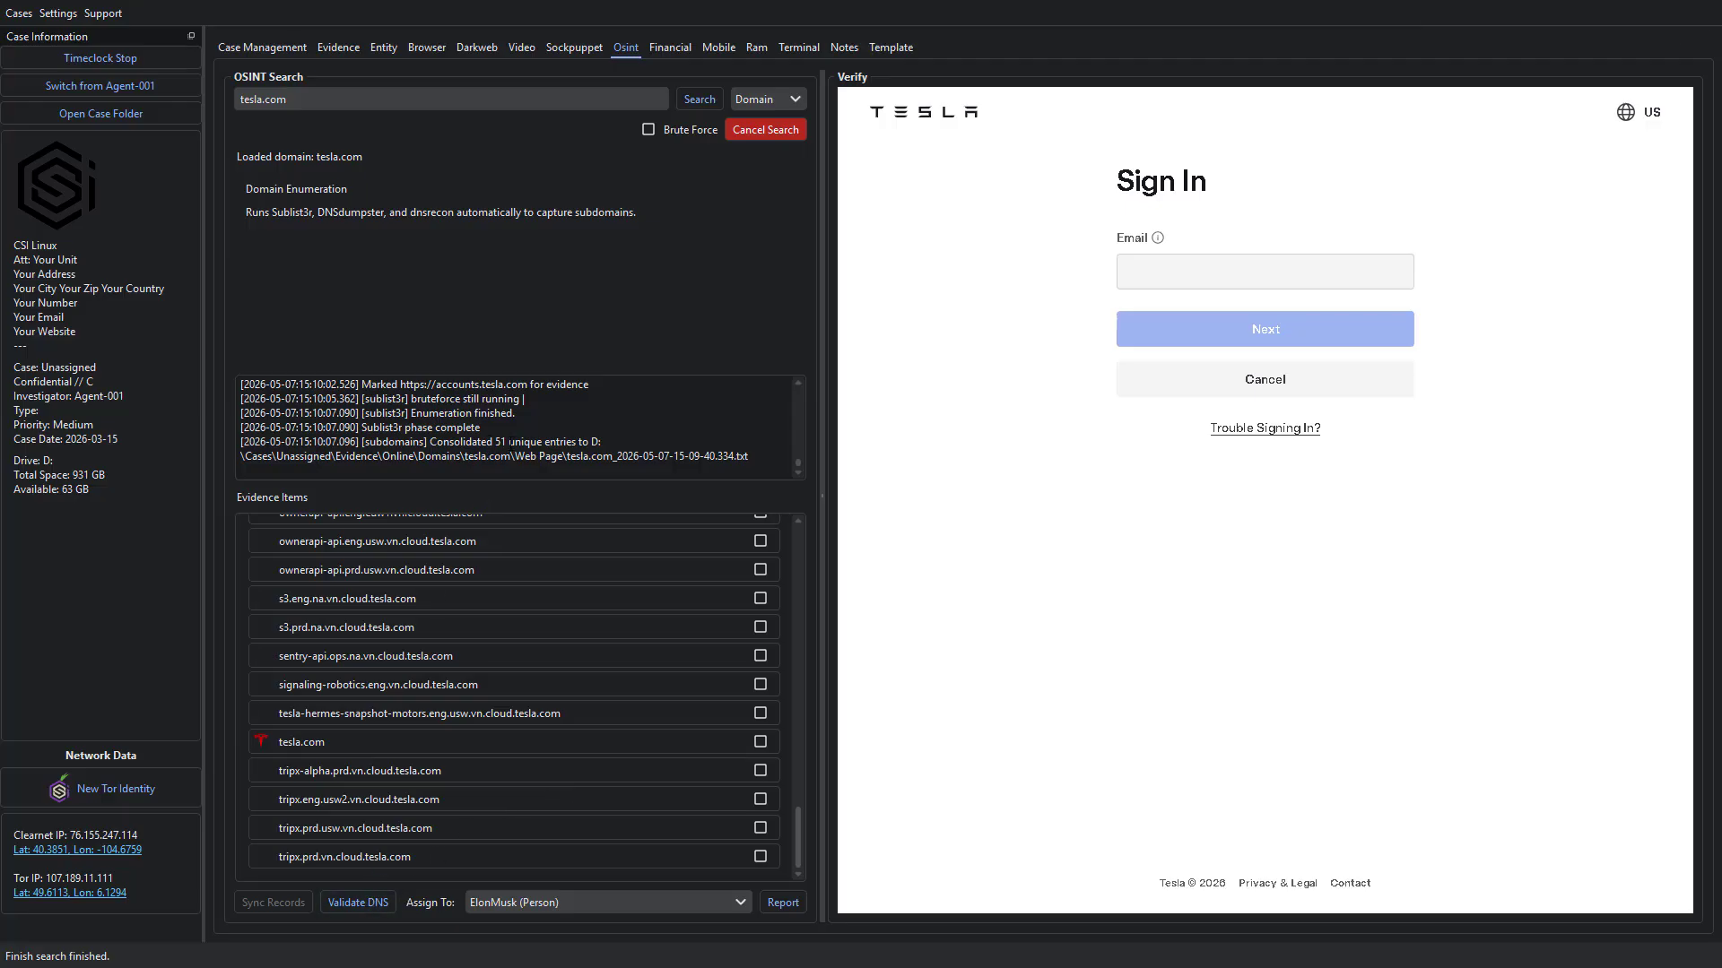
pyautogui.click(348, 902)
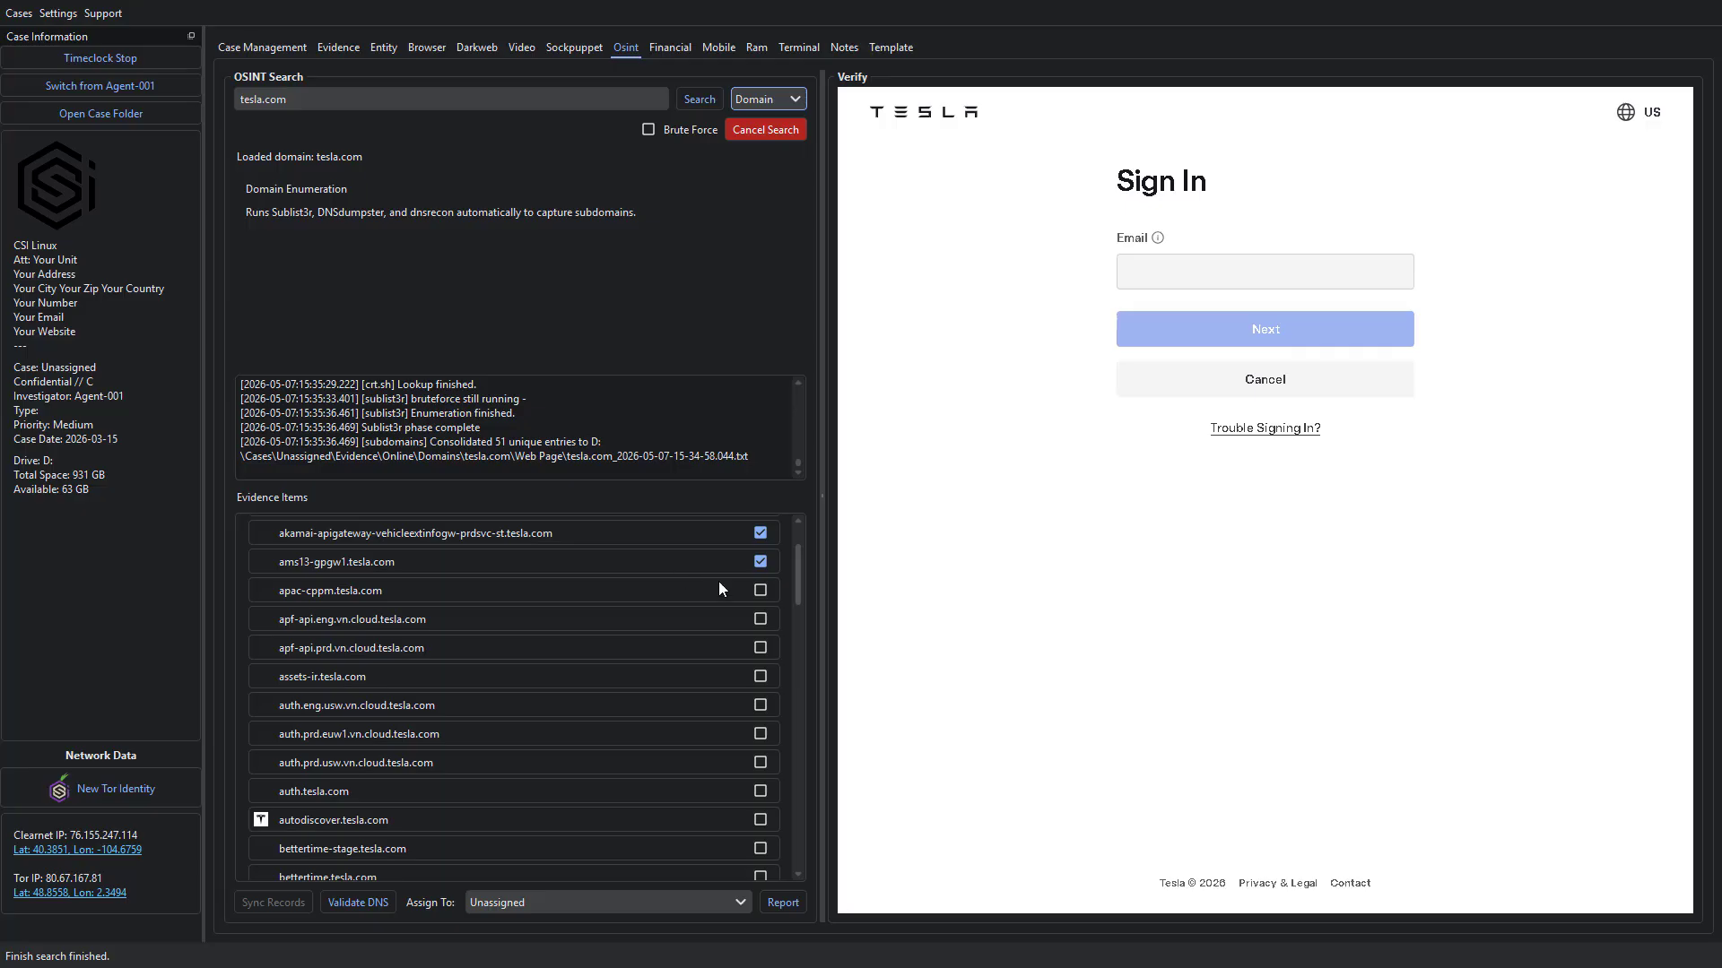
# Mark every consecutive subdomain record from apac-cppm.tesla.com through bettertime.tesla.com as evidence.
pyautogui.click(760, 591)
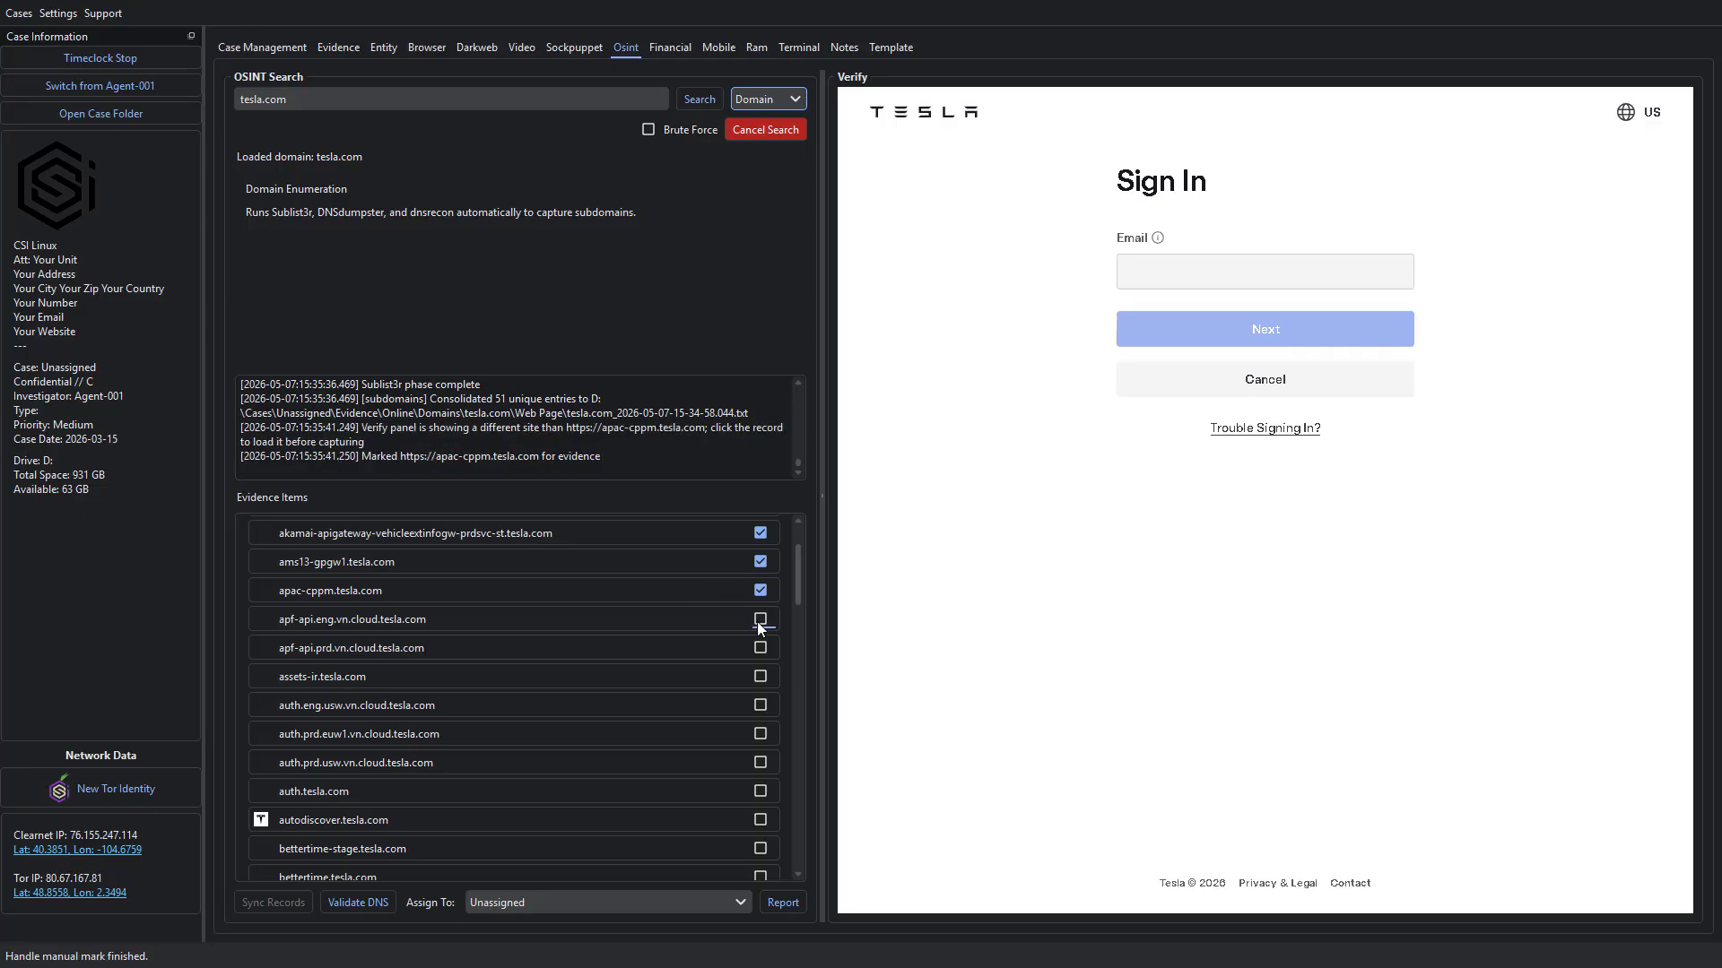
pyautogui.click(759, 620)
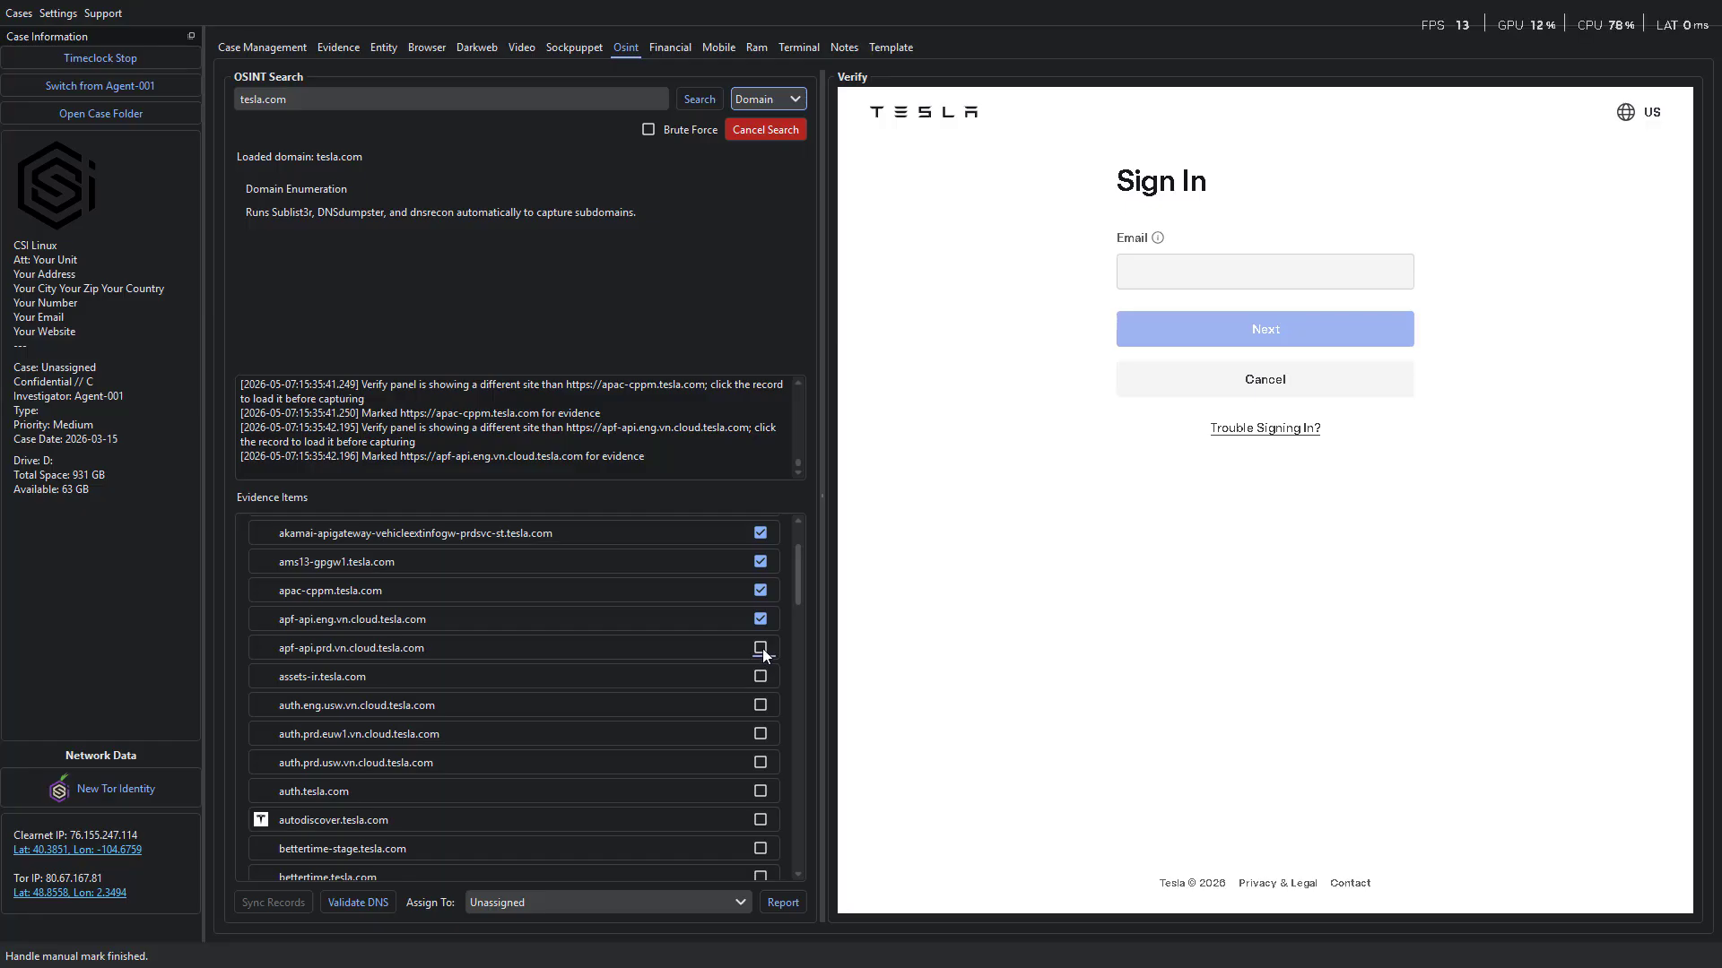
pyautogui.click(761, 649)
pyautogui.click(761, 677)
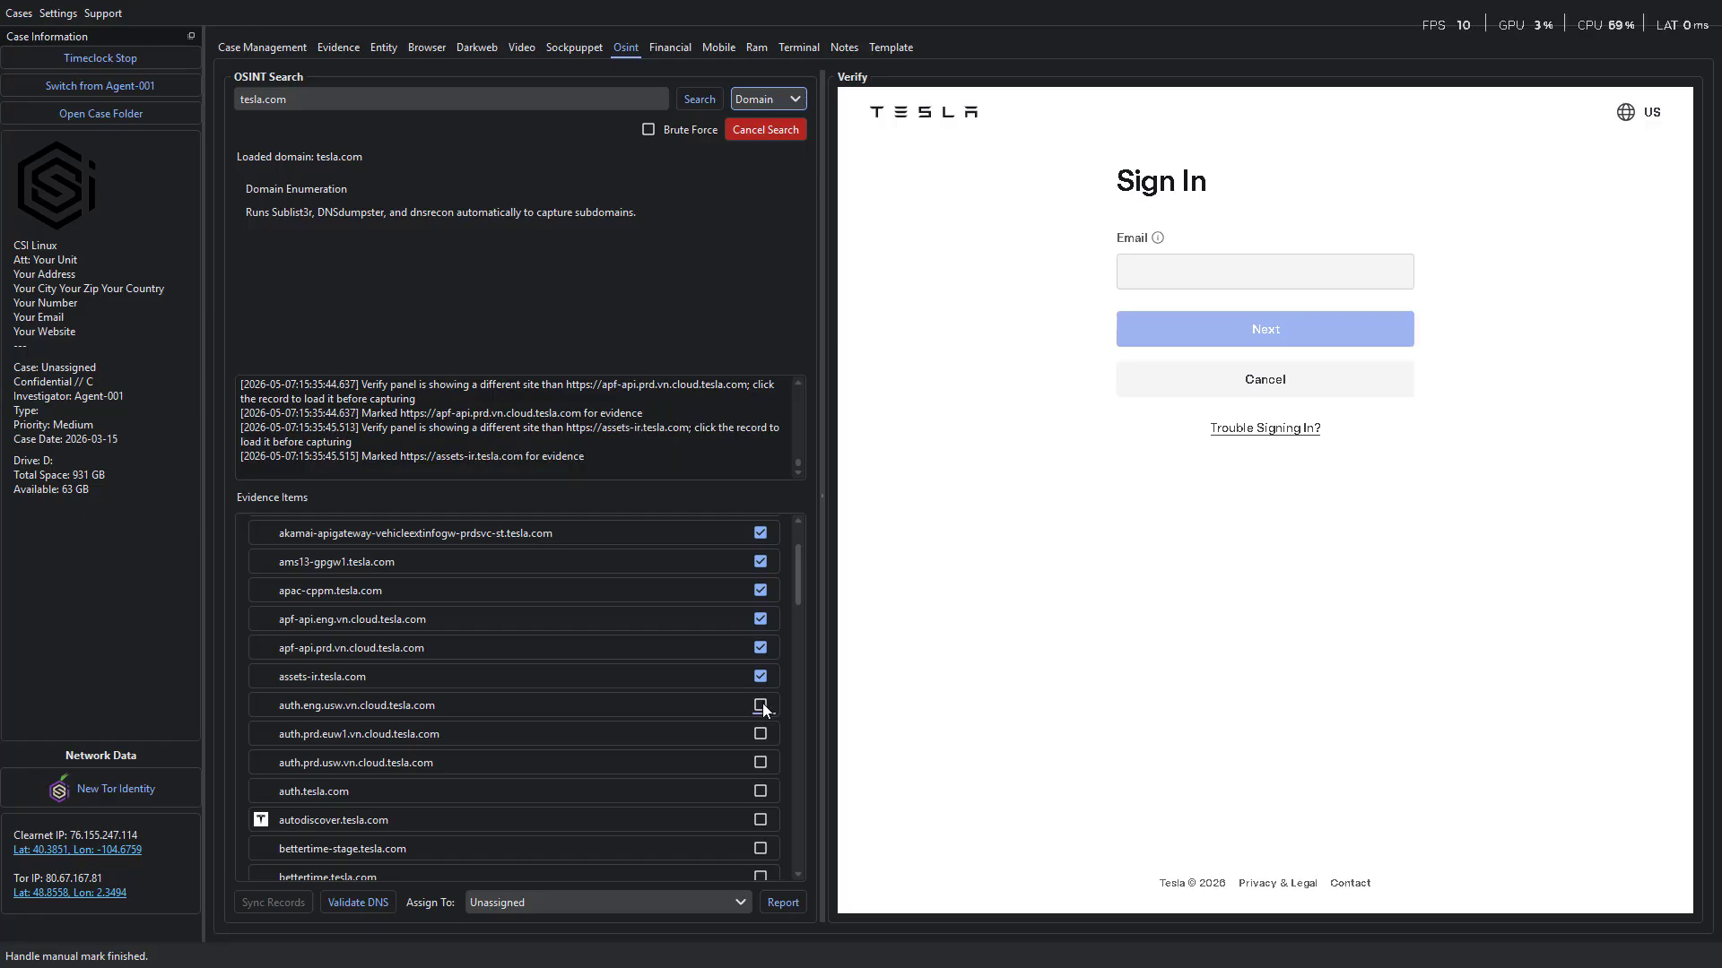
pyautogui.click(760, 705)
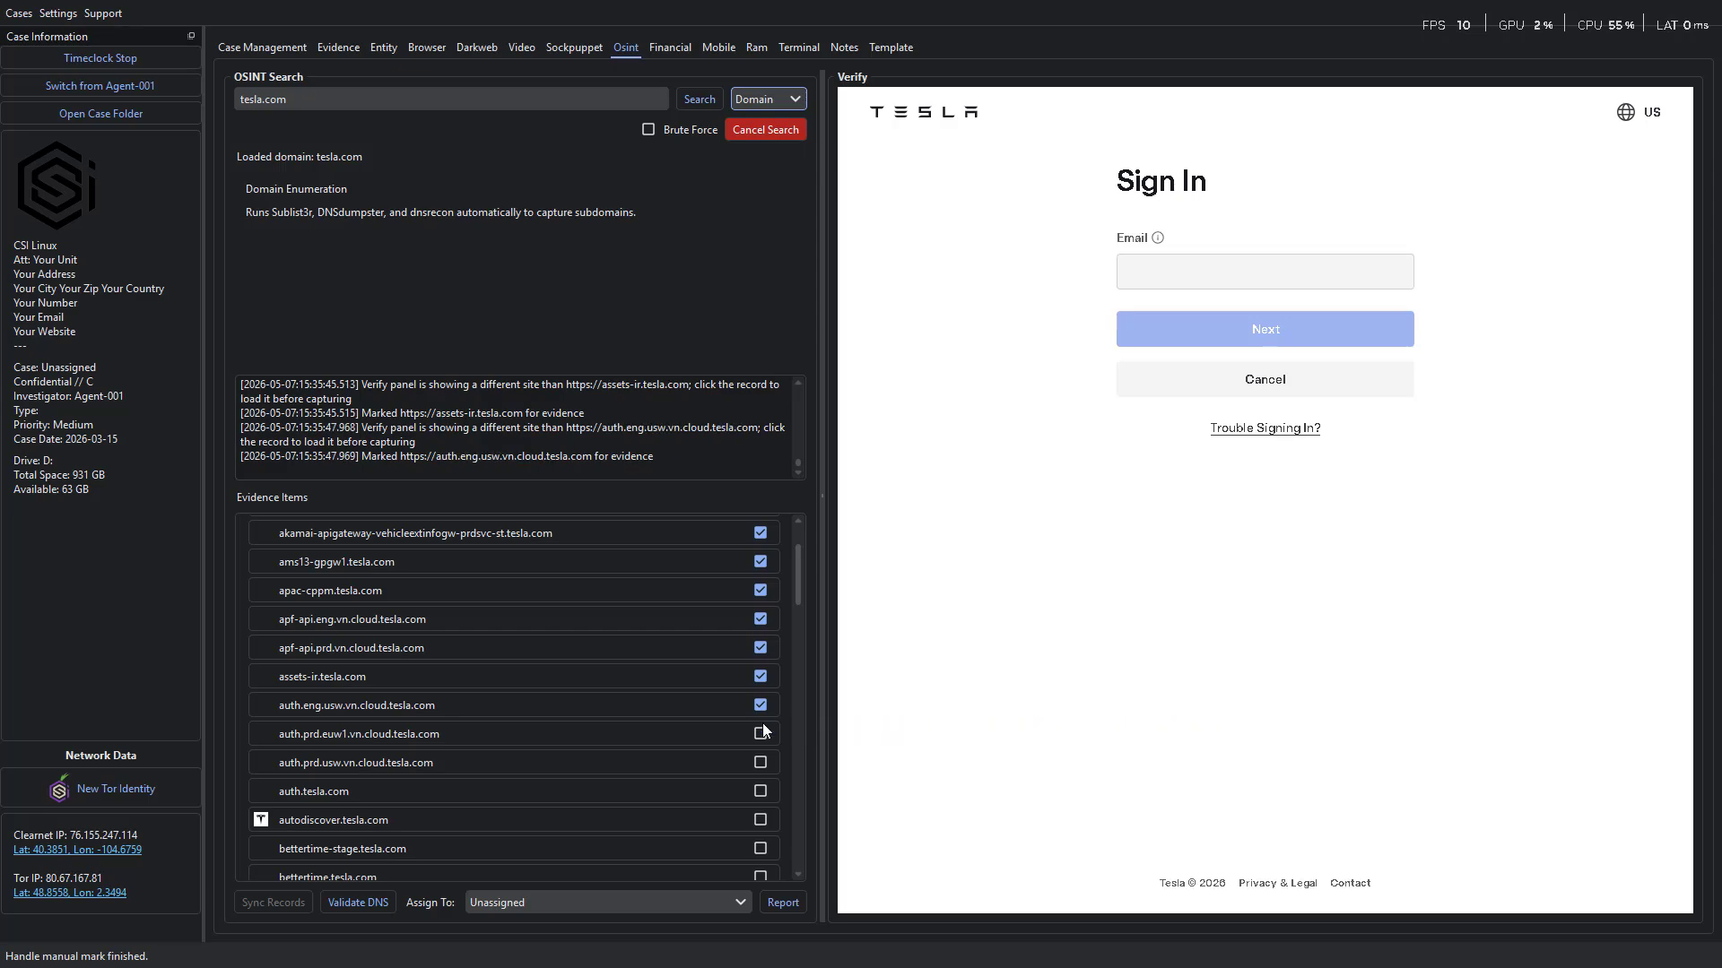
pyautogui.click(760, 734)
pyautogui.click(760, 761)
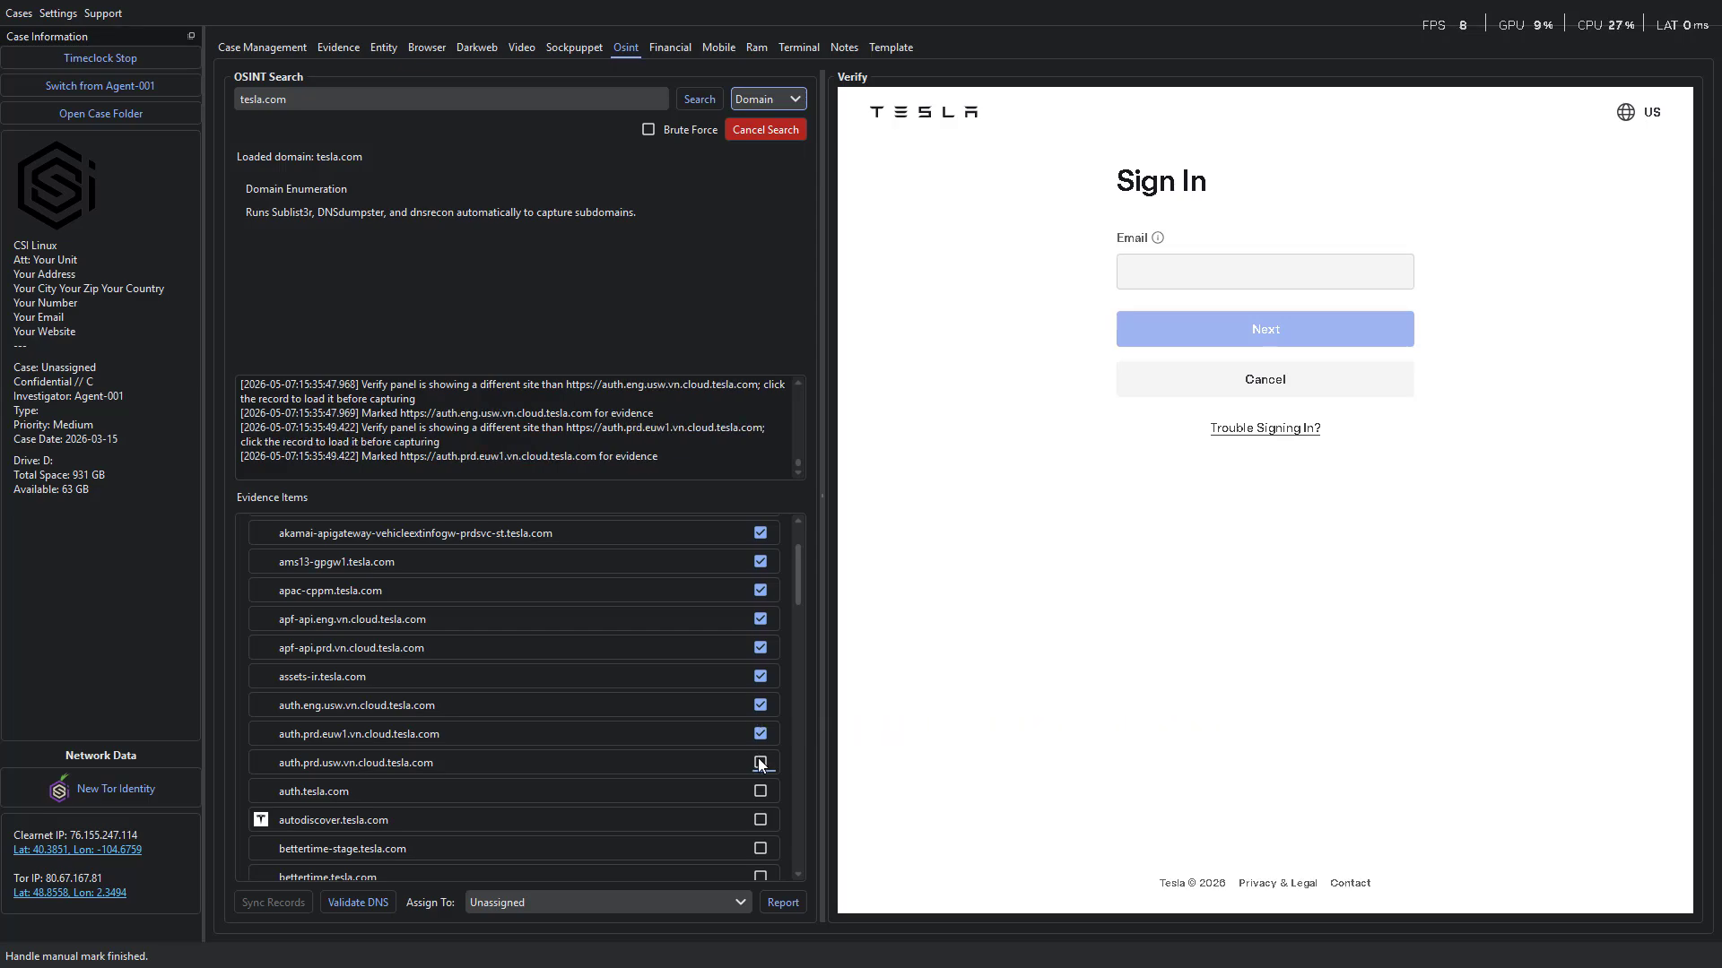
pyautogui.click(761, 791)
pyautogui.click(761, 819)
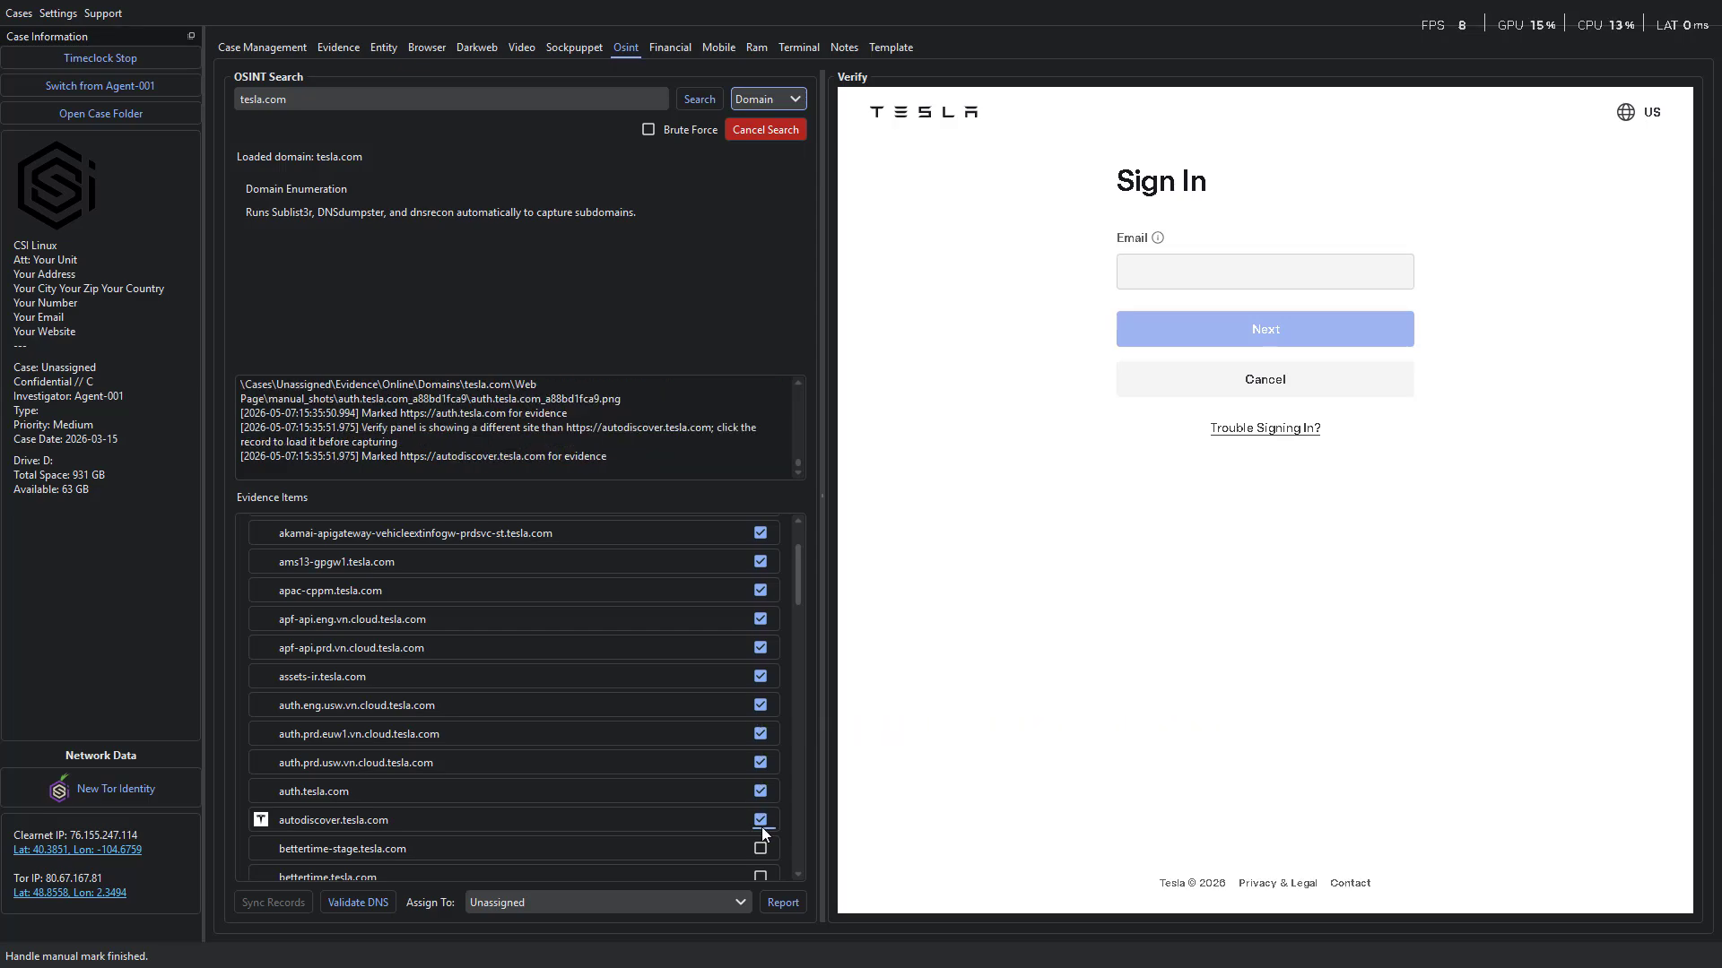
pyautogui.click(760, 848)
pyautogui.click(760, 875)
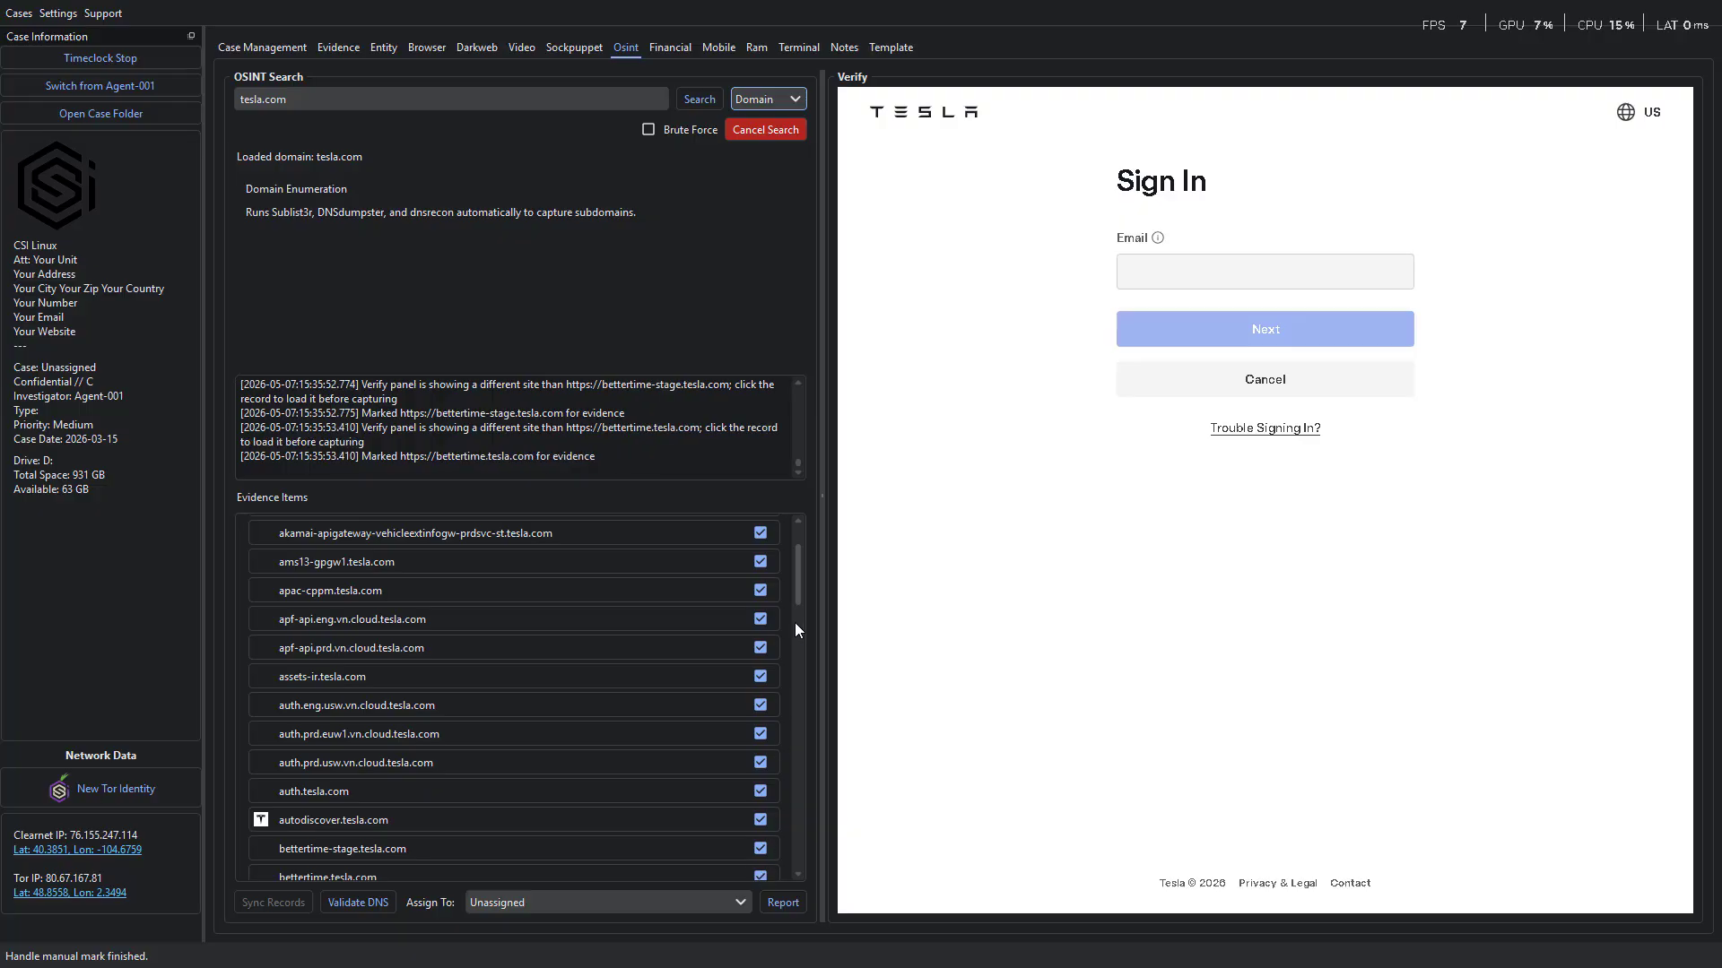
# Mark every consecutive subdomain record from billing.tesla.com through fleet-api.prd.eu.vn.cloud.tesla.com as evidence.
pyautogui.moveTo(794, 595); pyautogui.dragTo(791, 670)
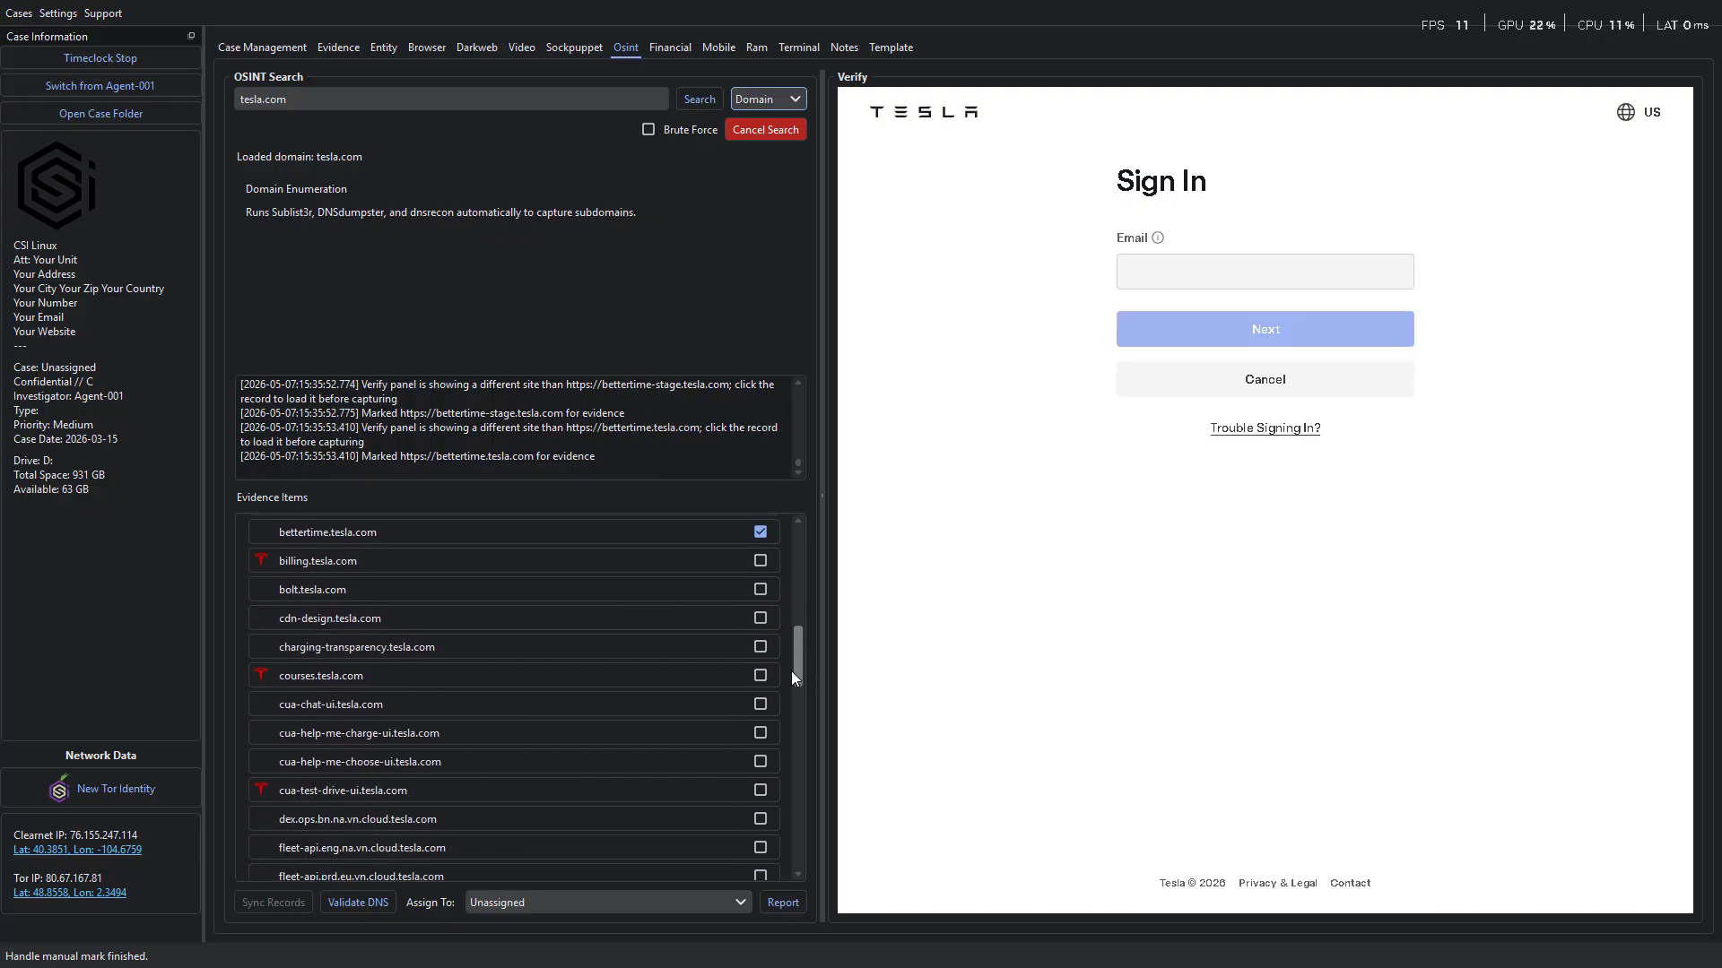
pyautogui.click(760, 560)
pyautogui.click(760, 589)
pyautogui.click(760, 618)
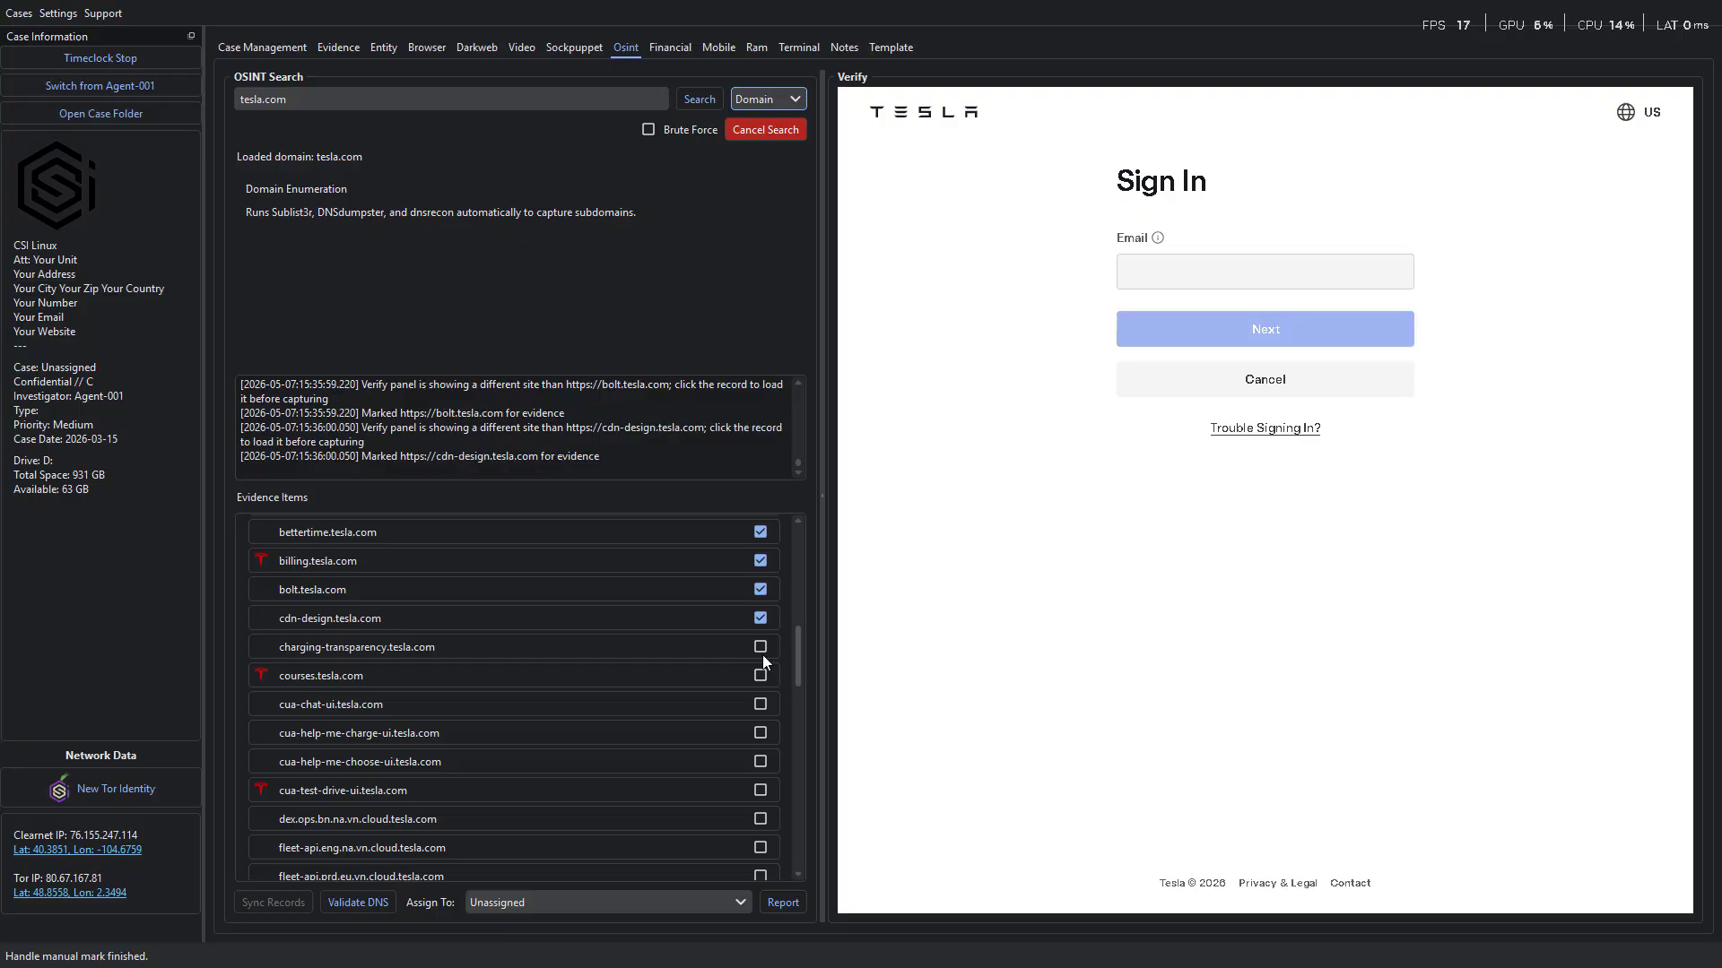
pyautogui.click(762, 651)
pyautogui.click(761, 674)
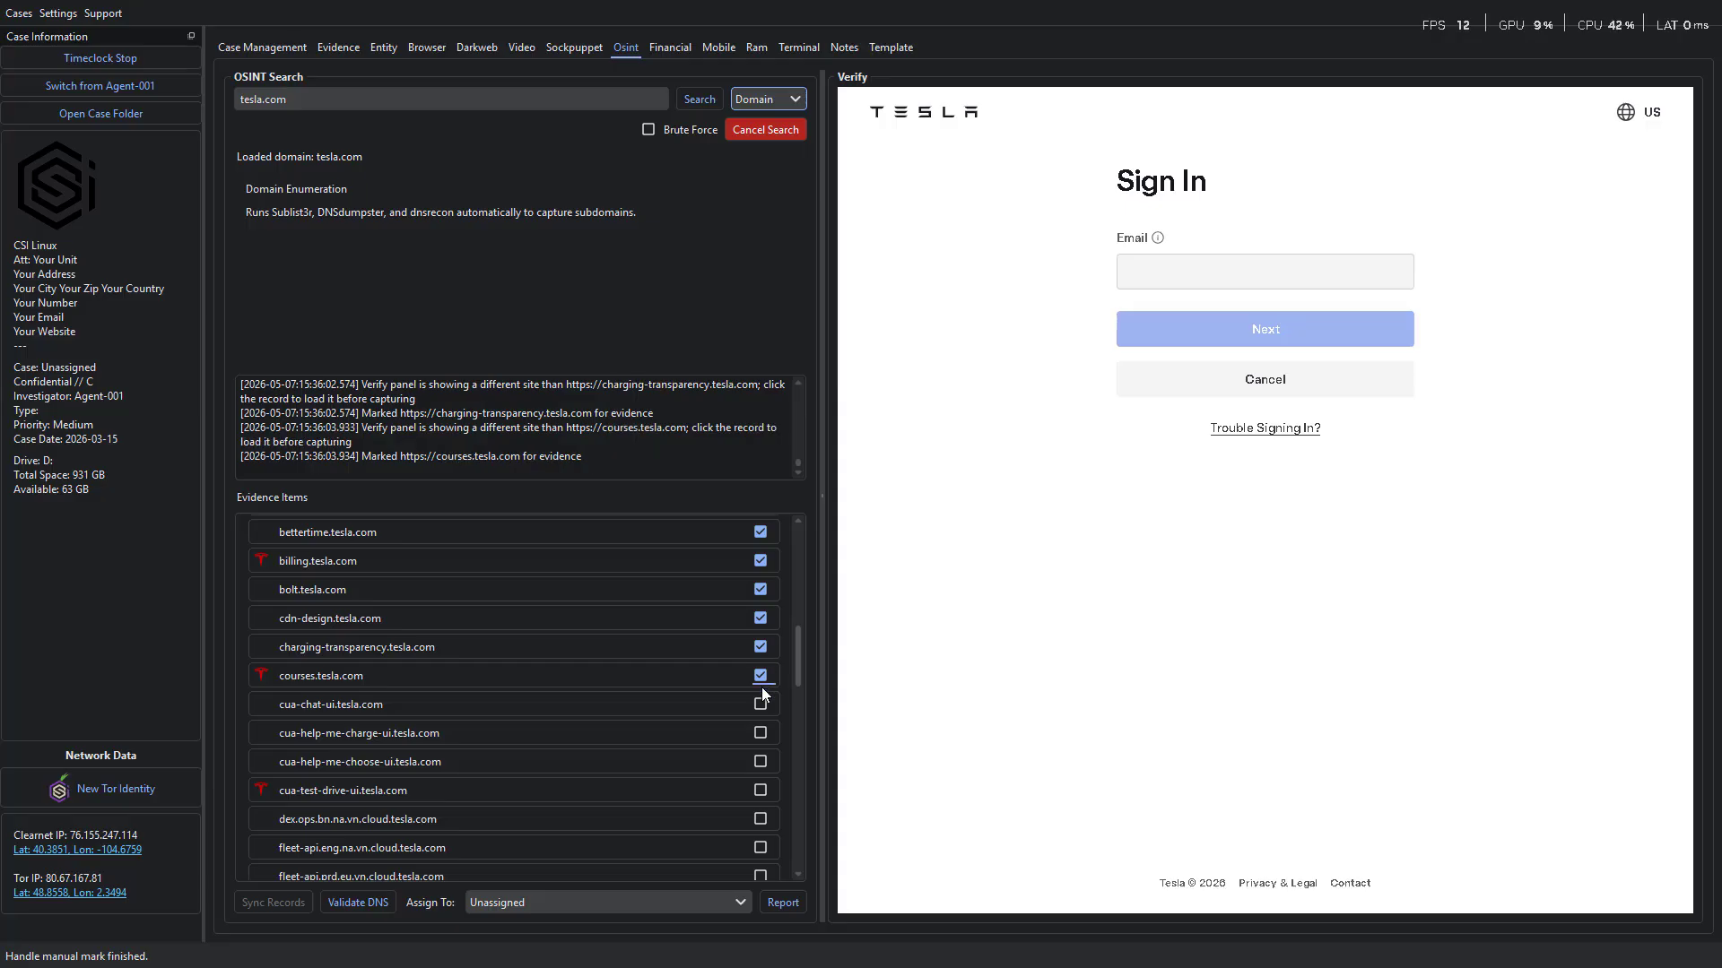
pyautogui.click(762, 706)
pyautogui.click(761, 733)
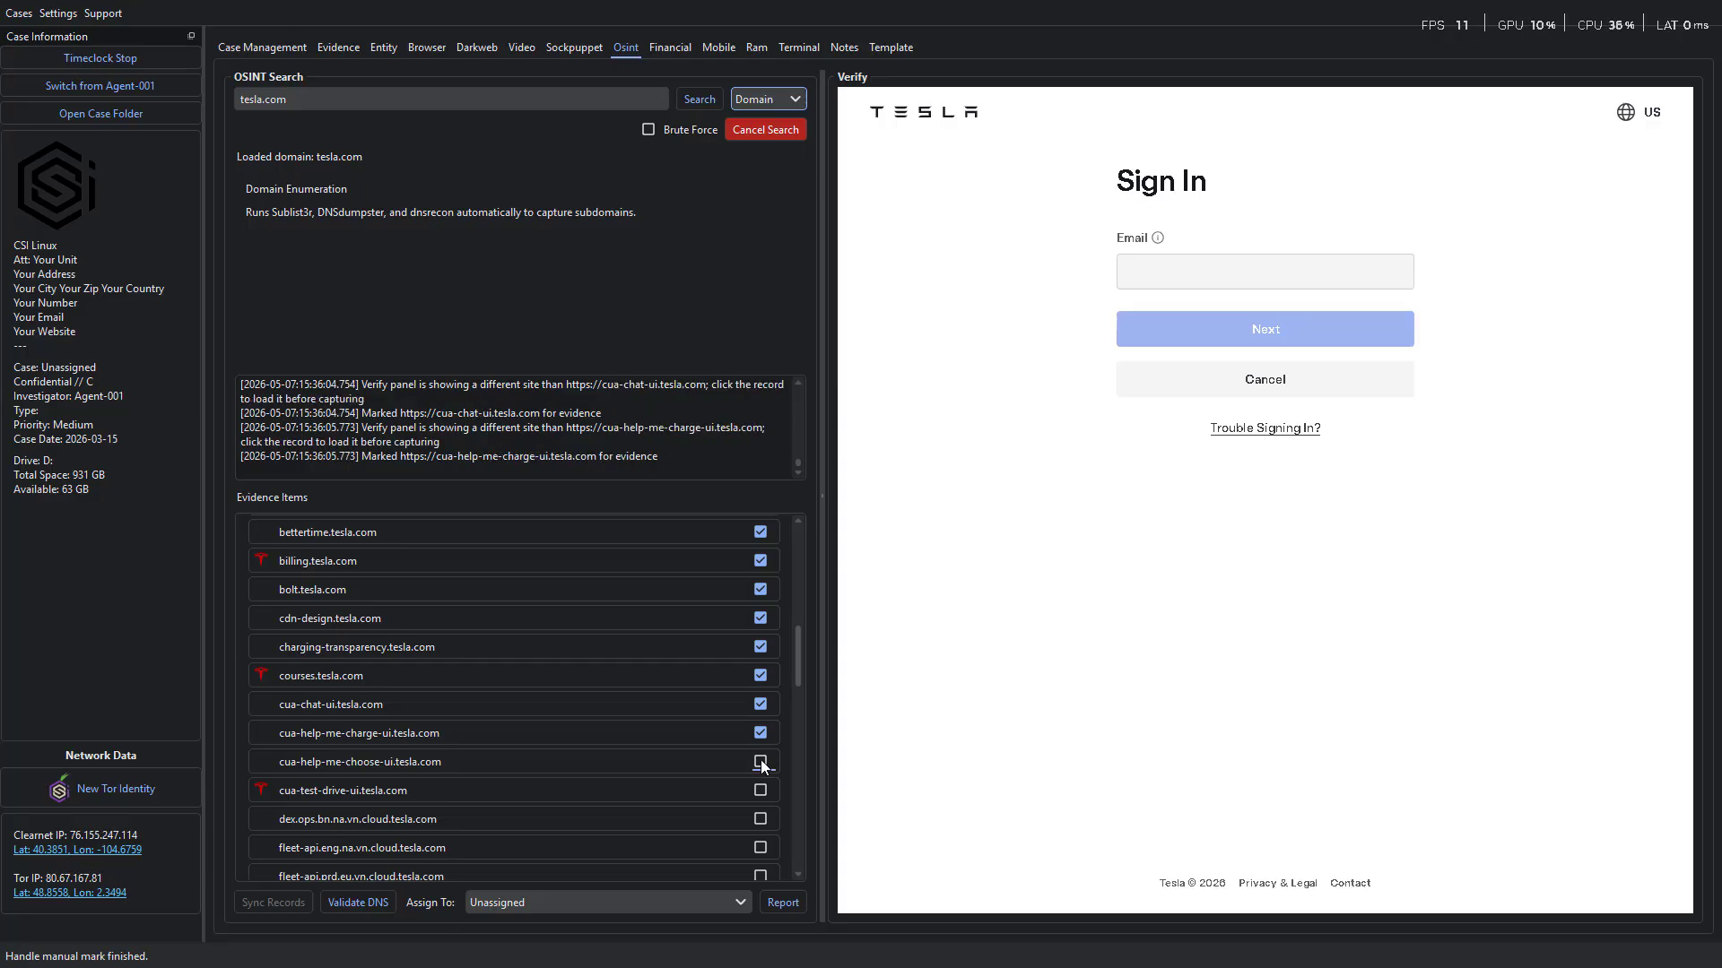
pyautogui.click(761, 762)
pyautogui.click(760, 791)
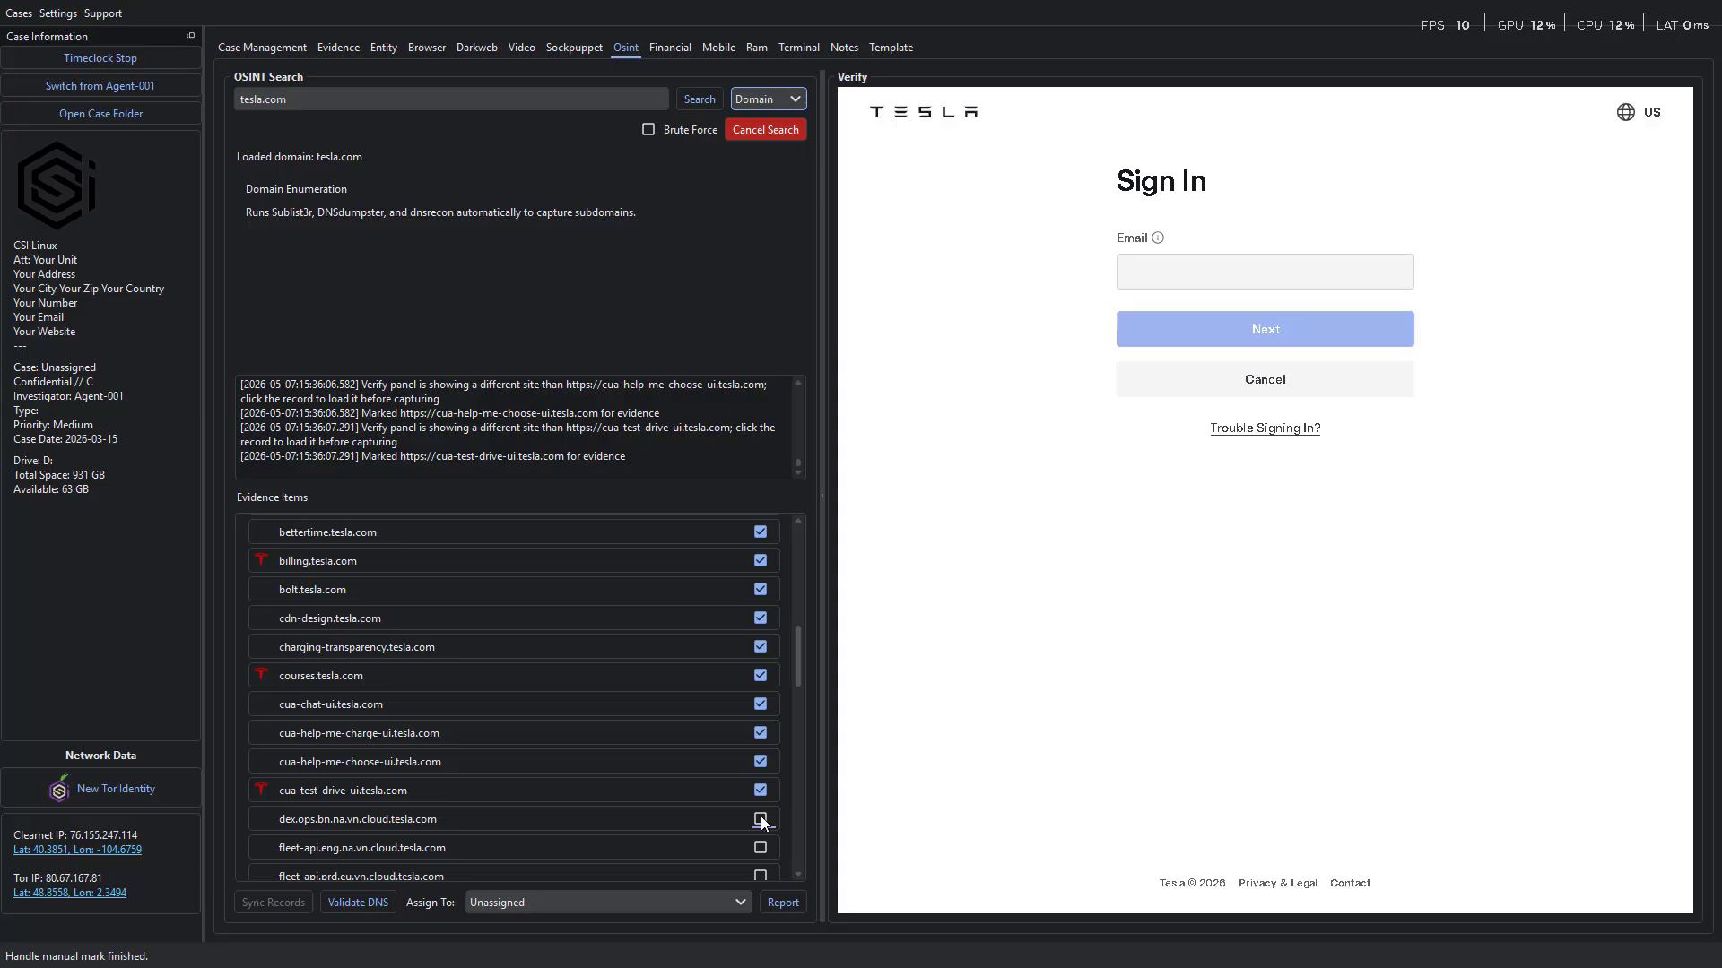
pyautogui.click(760, 819)
pyautogui.click(761, 847)
pyautogui.click(760, 874)
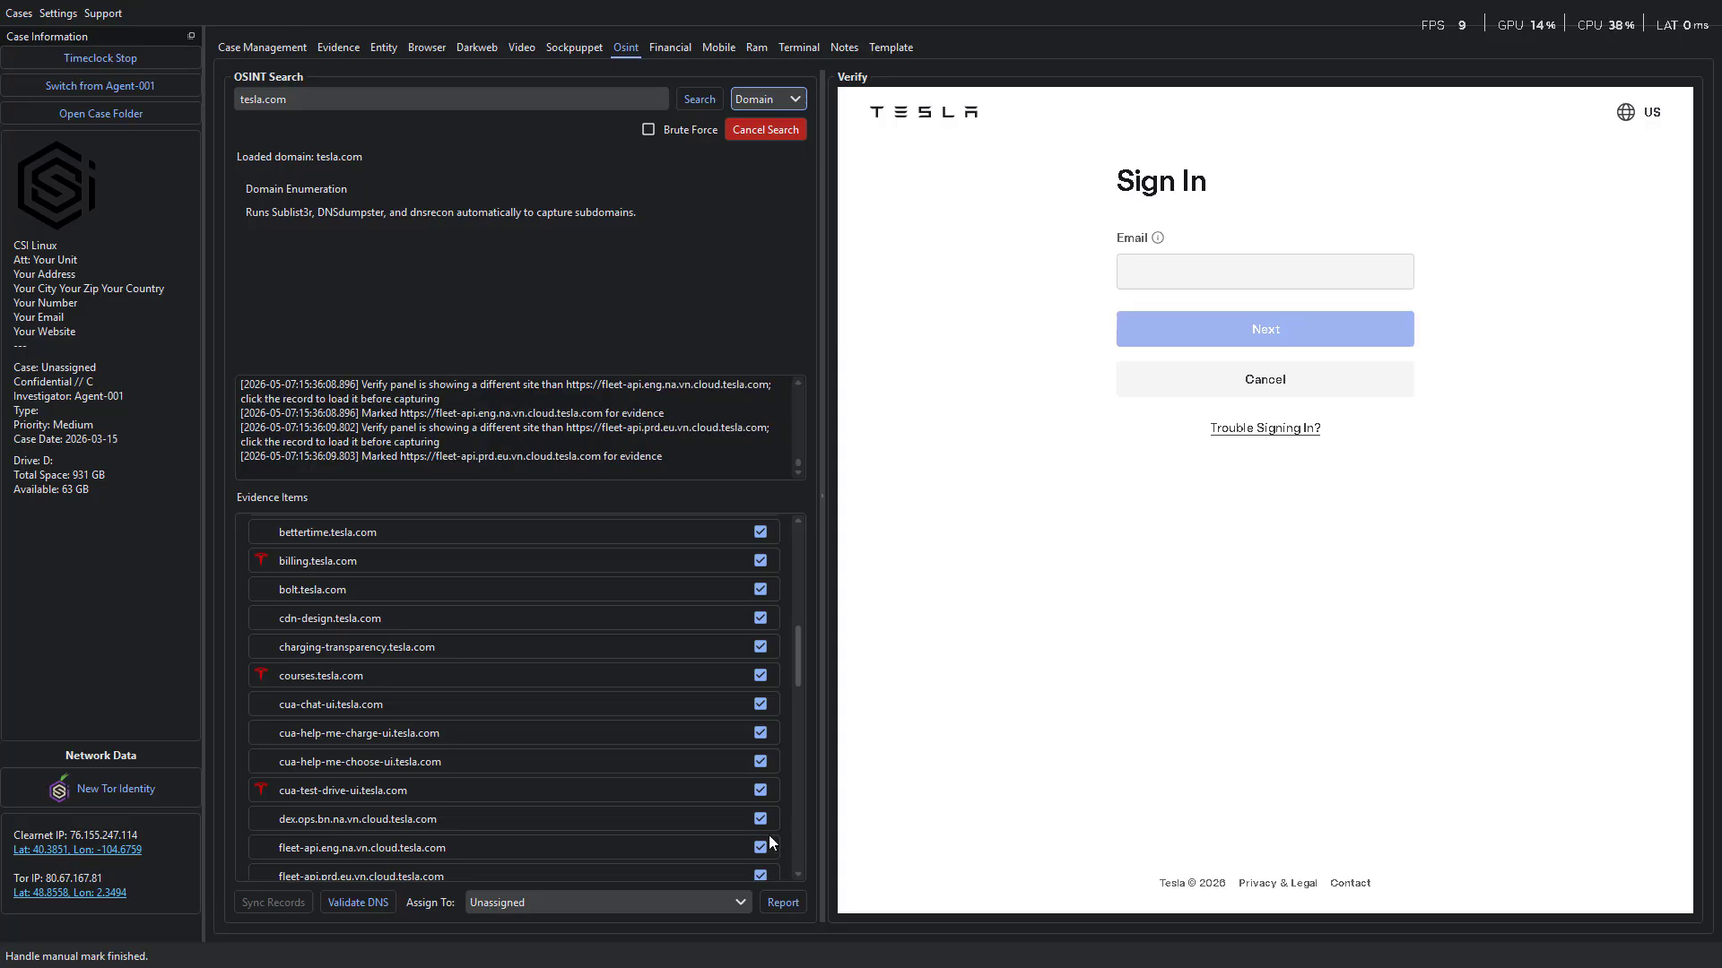
# Mark every consecutive subdomain record from fleet-api.prd.na.vn.cloud.tesla.com through mobile-links.prd.vn.cloud.tesla.com as evidence.
pyautogui.moveTo(795, 680); pyautogui.dragTo(784, 751)
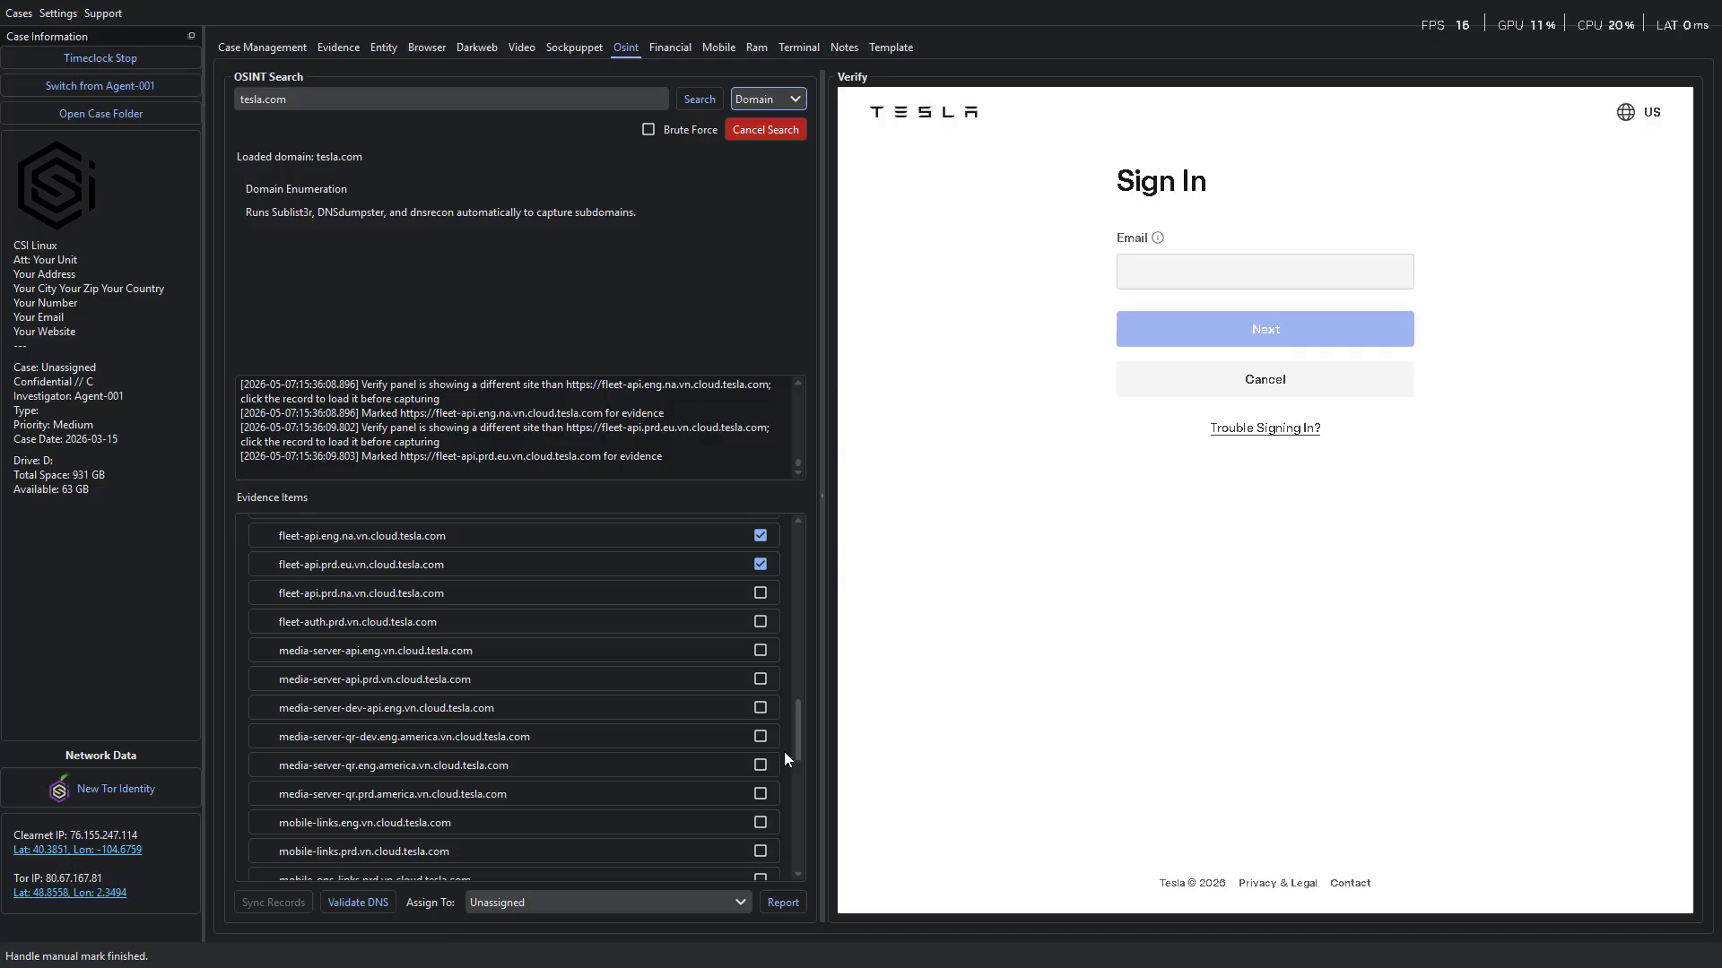
pyautogui.click(757, 594)
pyautogui.click(759, 622)
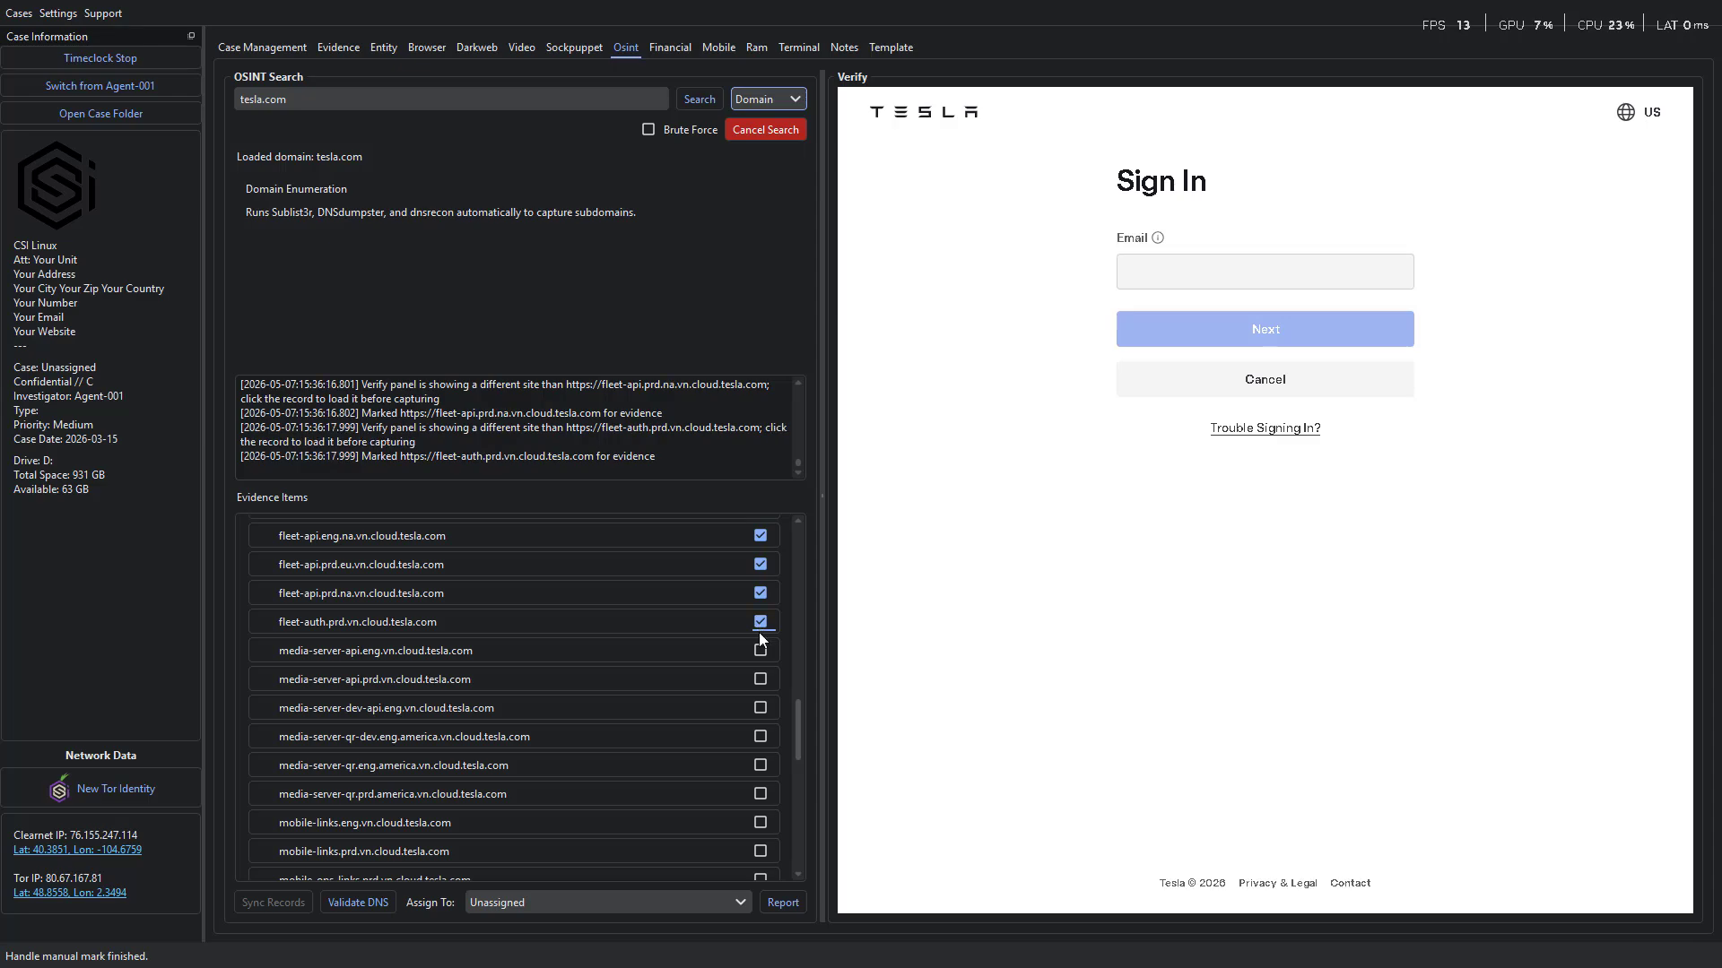
pyautogui.click(760, 651)
pyautogui.click(760, 680)
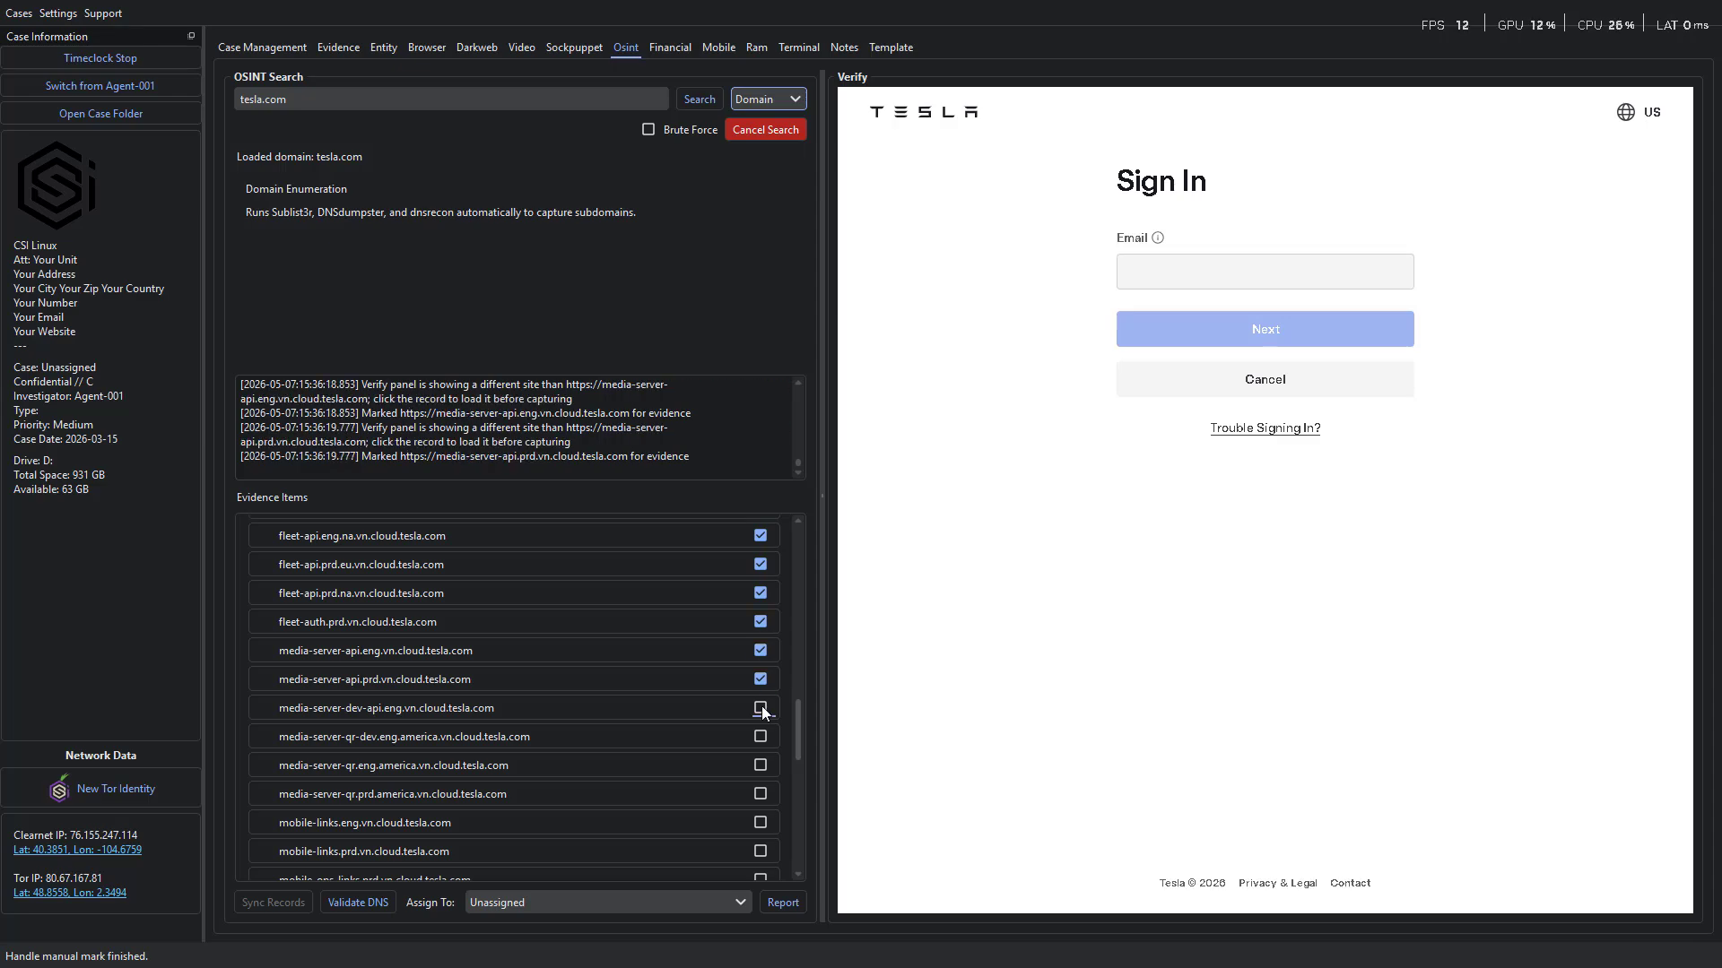
pyautogui.click(759, 709)
pyautogui.click(760, 737)
pyautogui.click(759, 767)
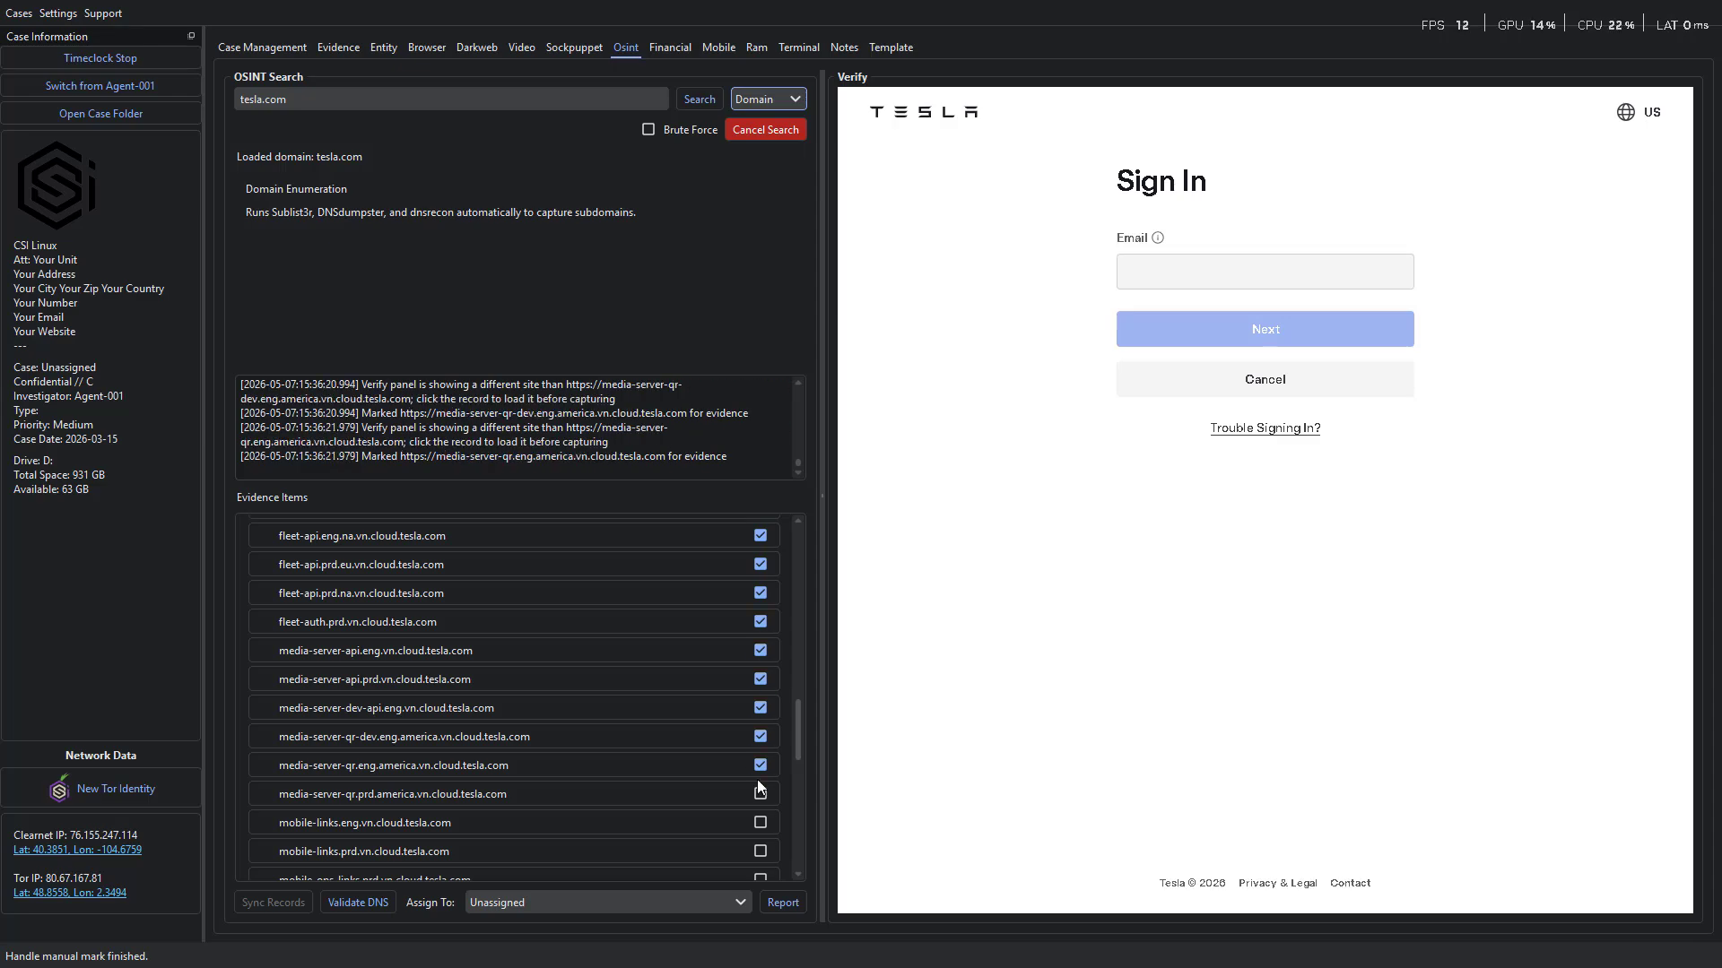
pyautogui.click(760, 794)
pyautogui.click(759, 823)
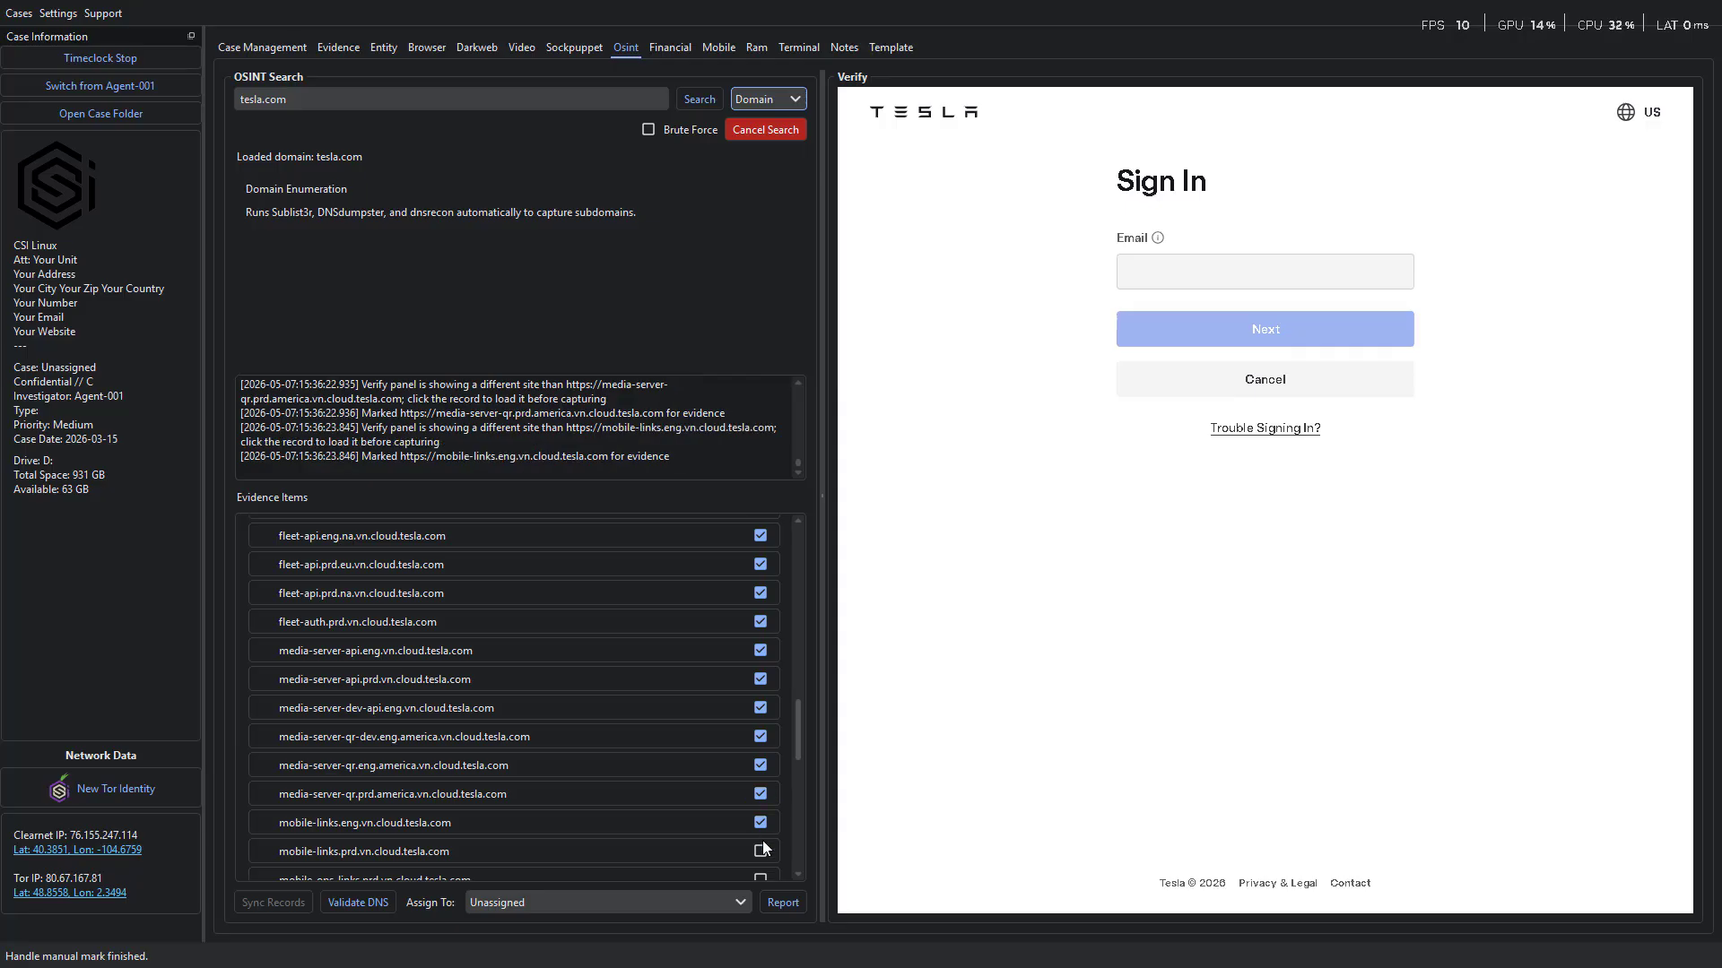
pyautogui.click(760, 852)
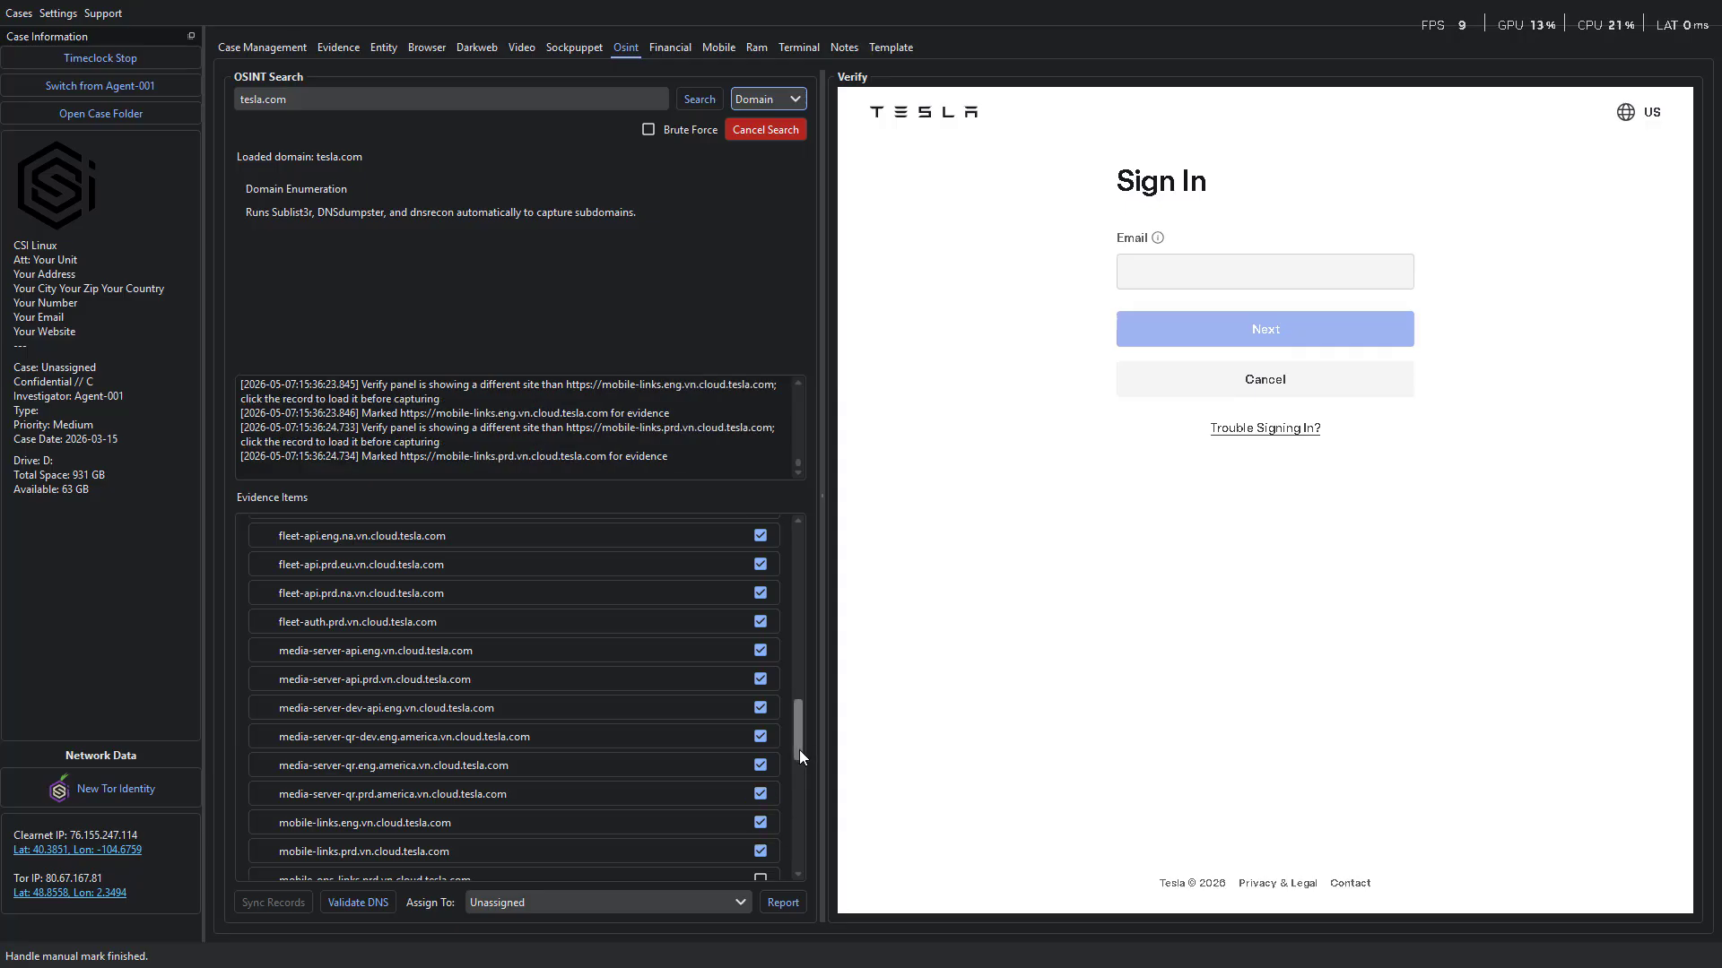
pyautogui.scroll(-3, 799, 754)
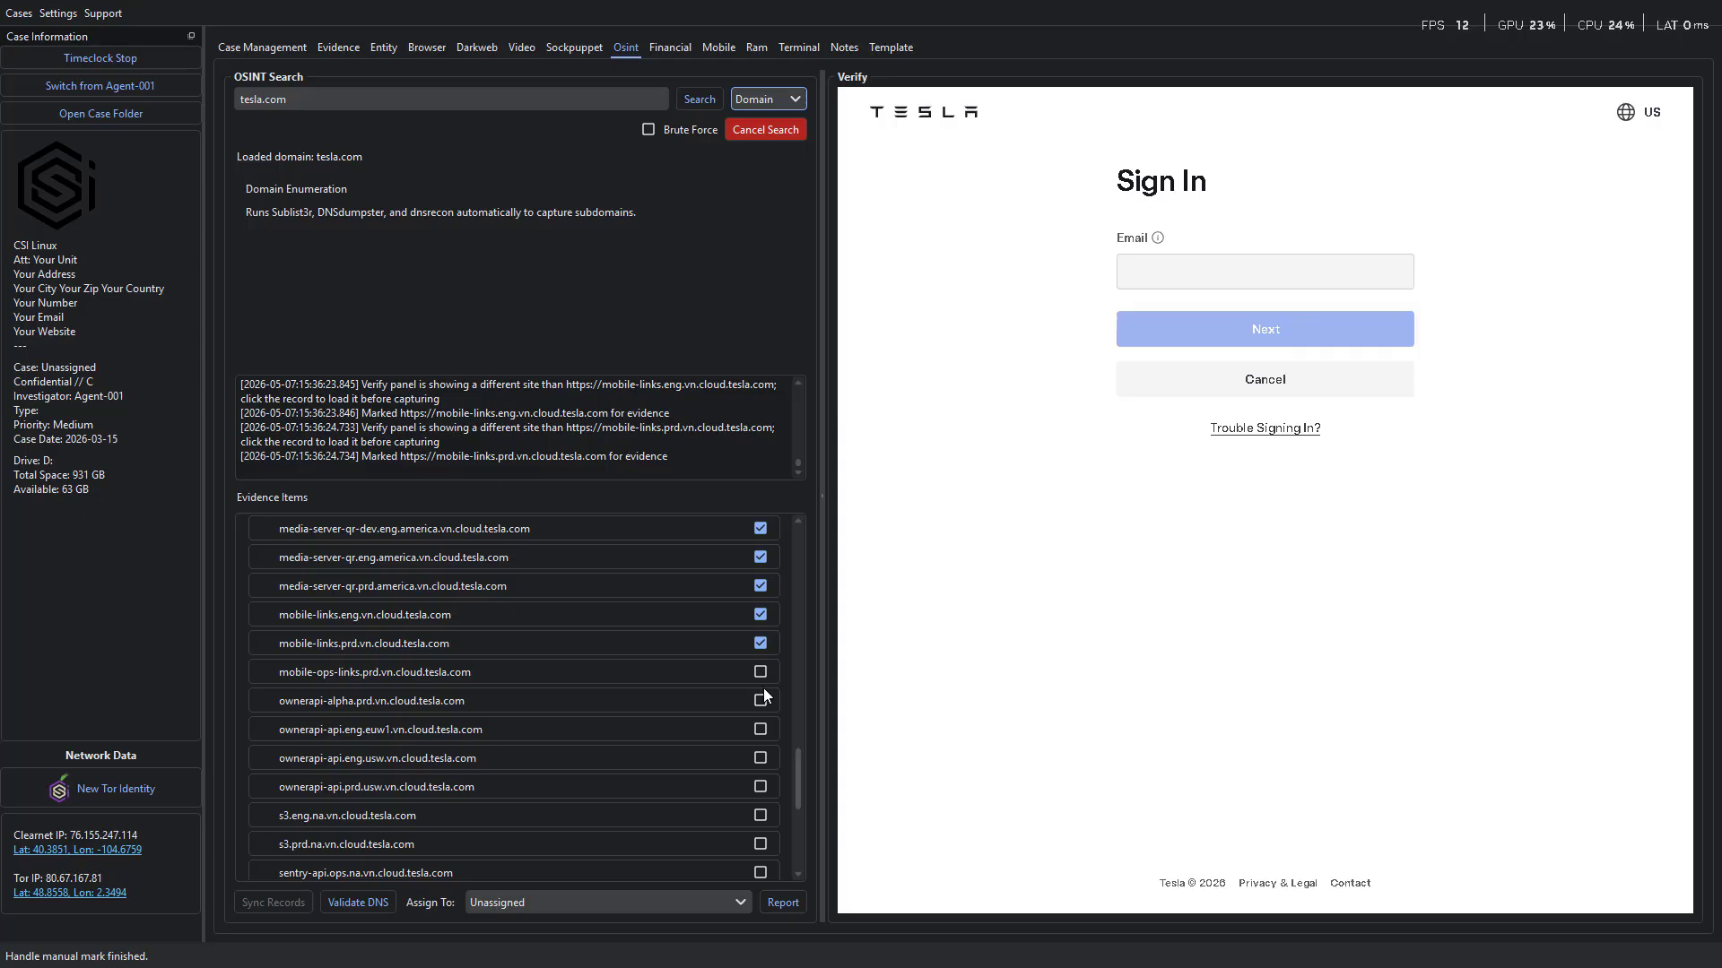
# Mark every consecutive subdomain record from mobile-ops-links.prd.vn.cloud.tesla.com through sentry-api.ops.na.vn.cloud.tesla.com as evidence.
pyautogui.click(758, 698)
pyautogui.click(760, 673)
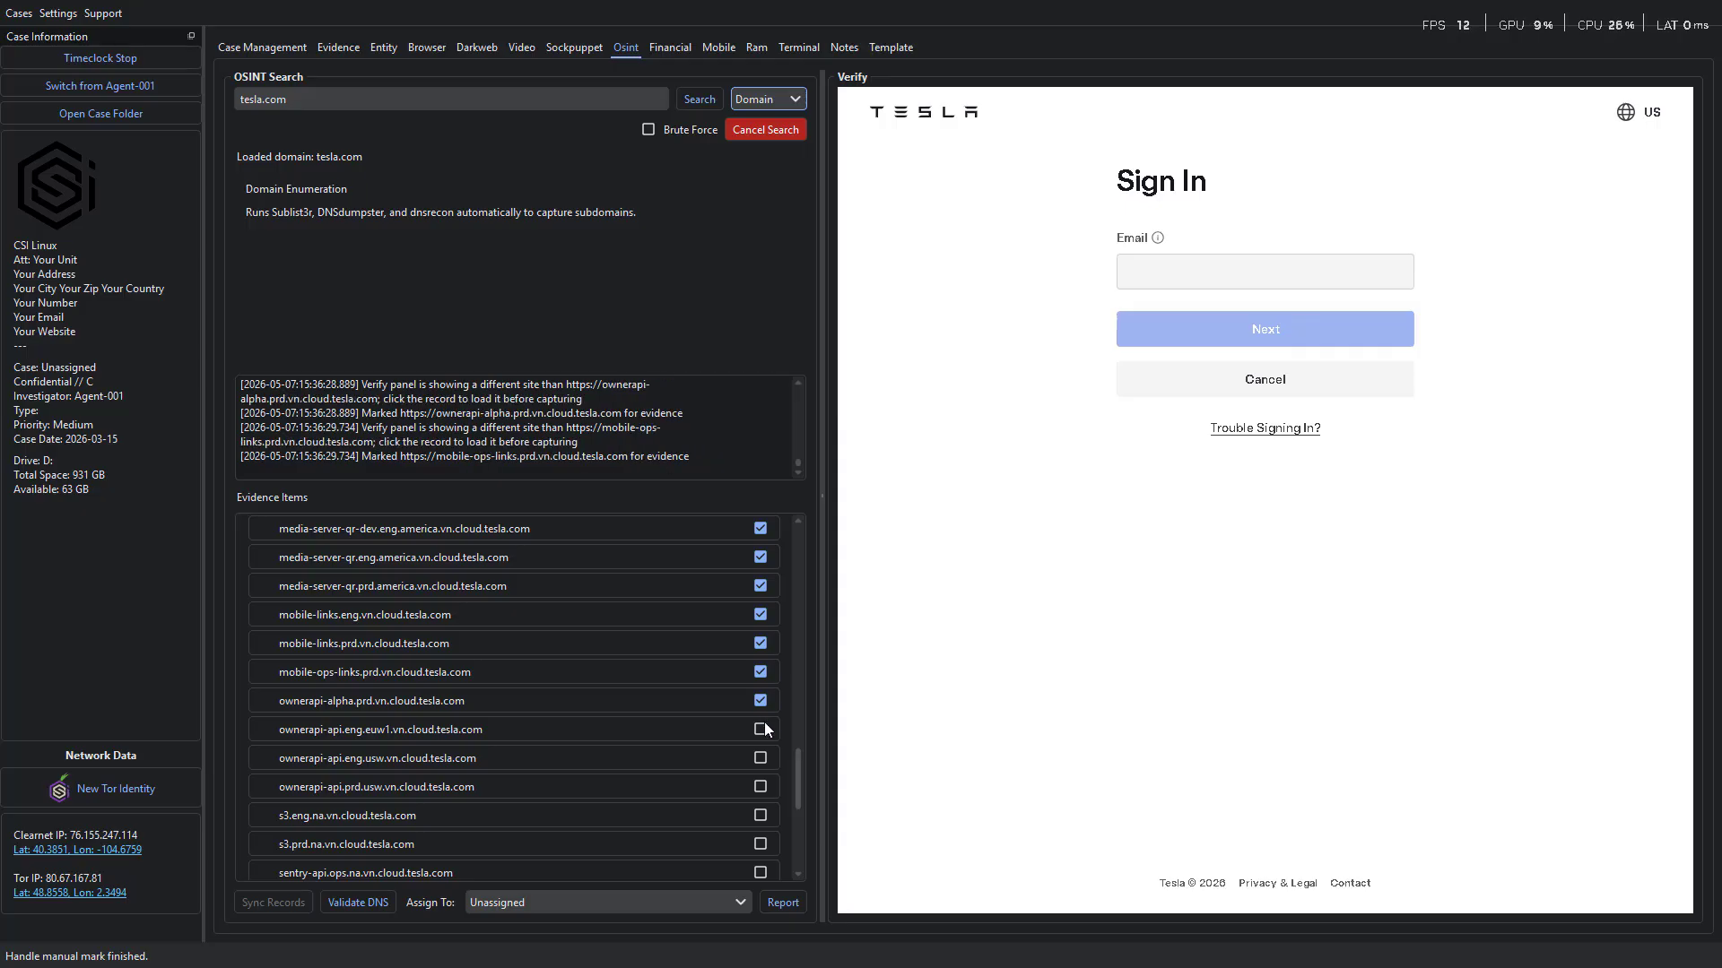
pyautogui.click(759, 729)
pyautogui.click(761, 757)
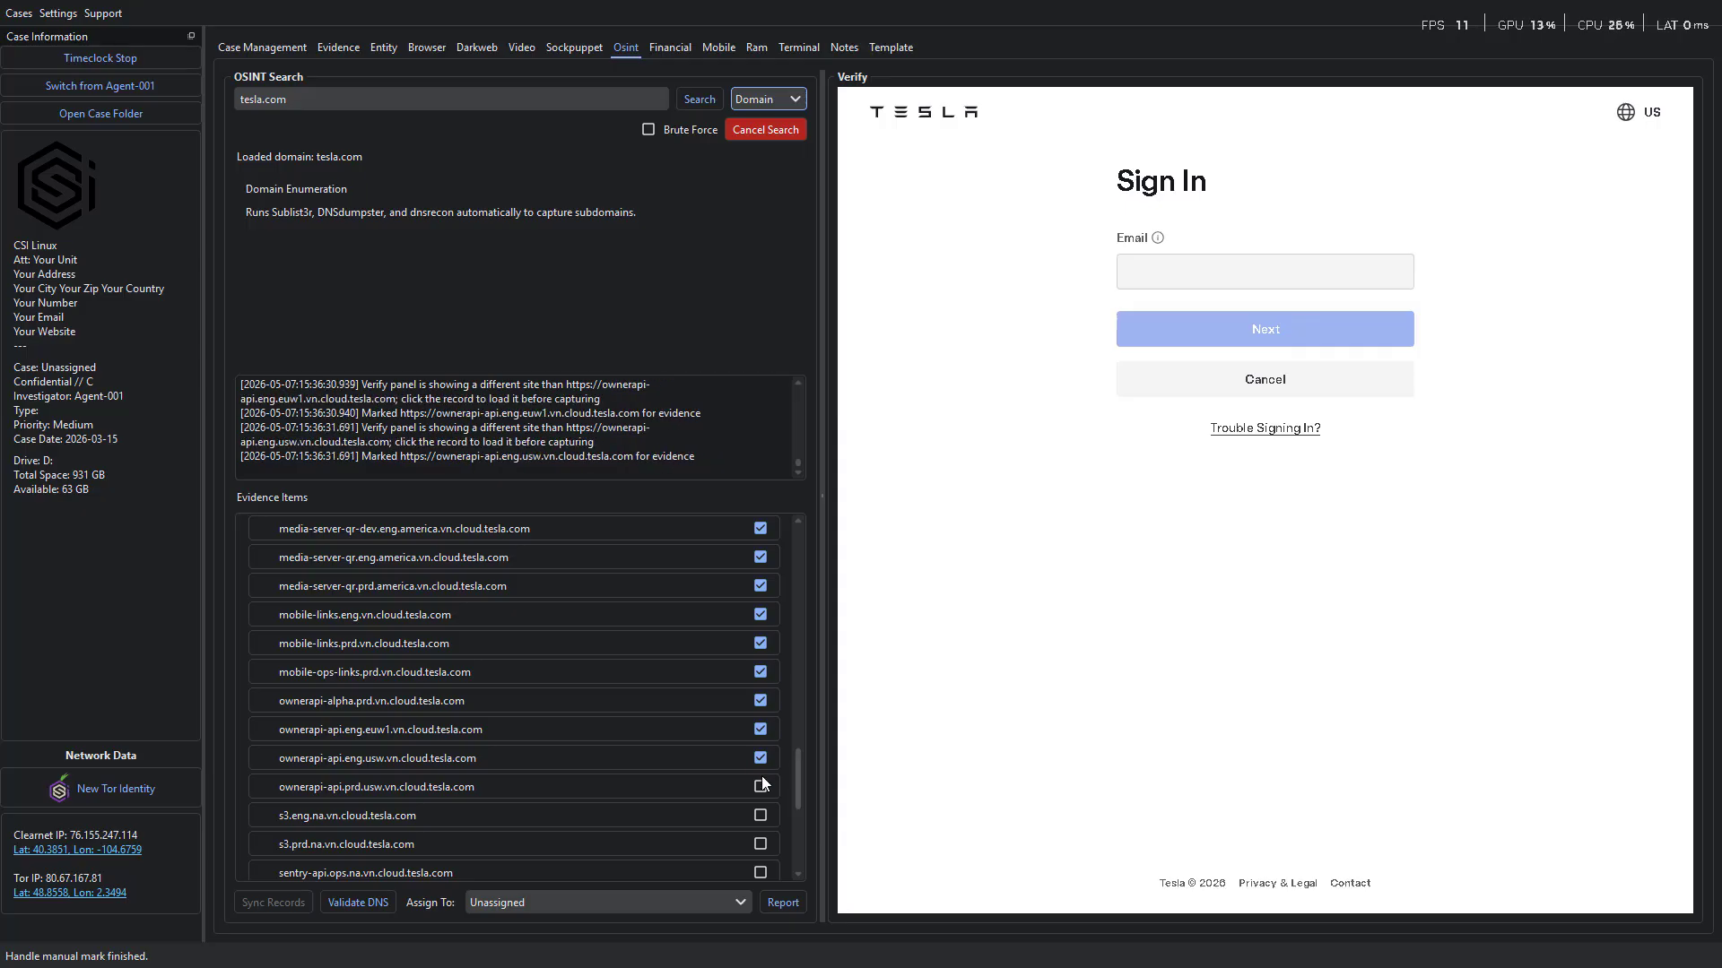
pyautogui.click(760, 787)
pyautogui.click(761, 815)
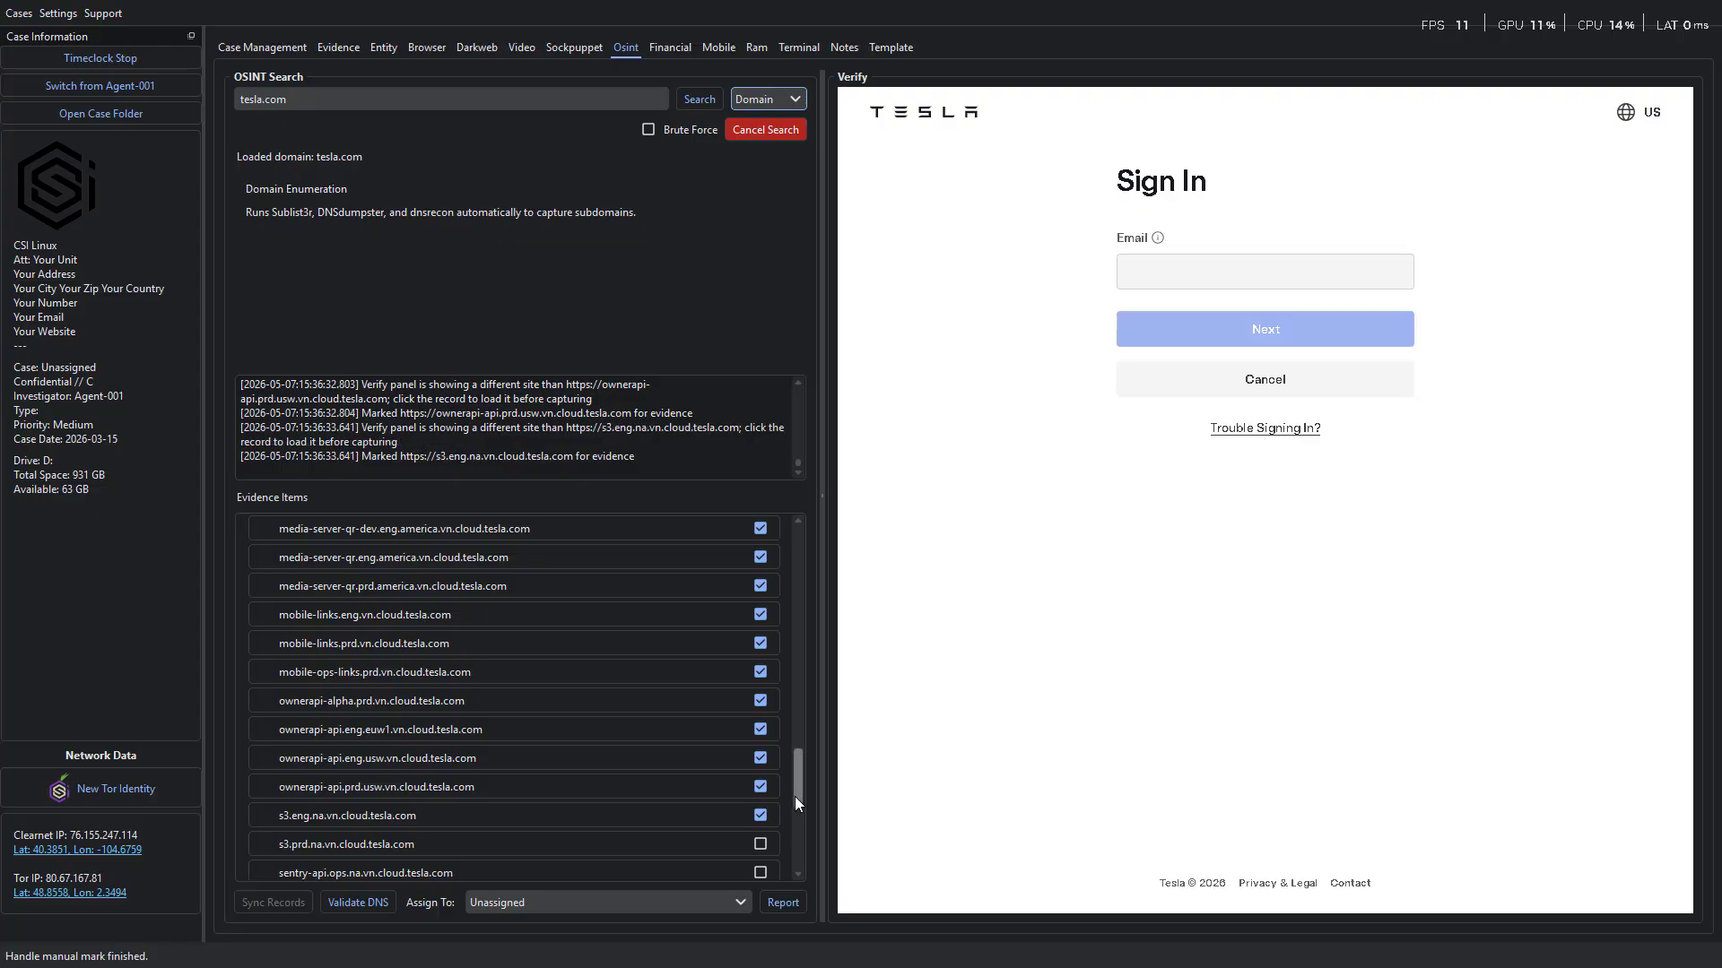
pyautogui.scroll(-1, 795, 796)
pyautogui.scroll(-1, 786, 815)
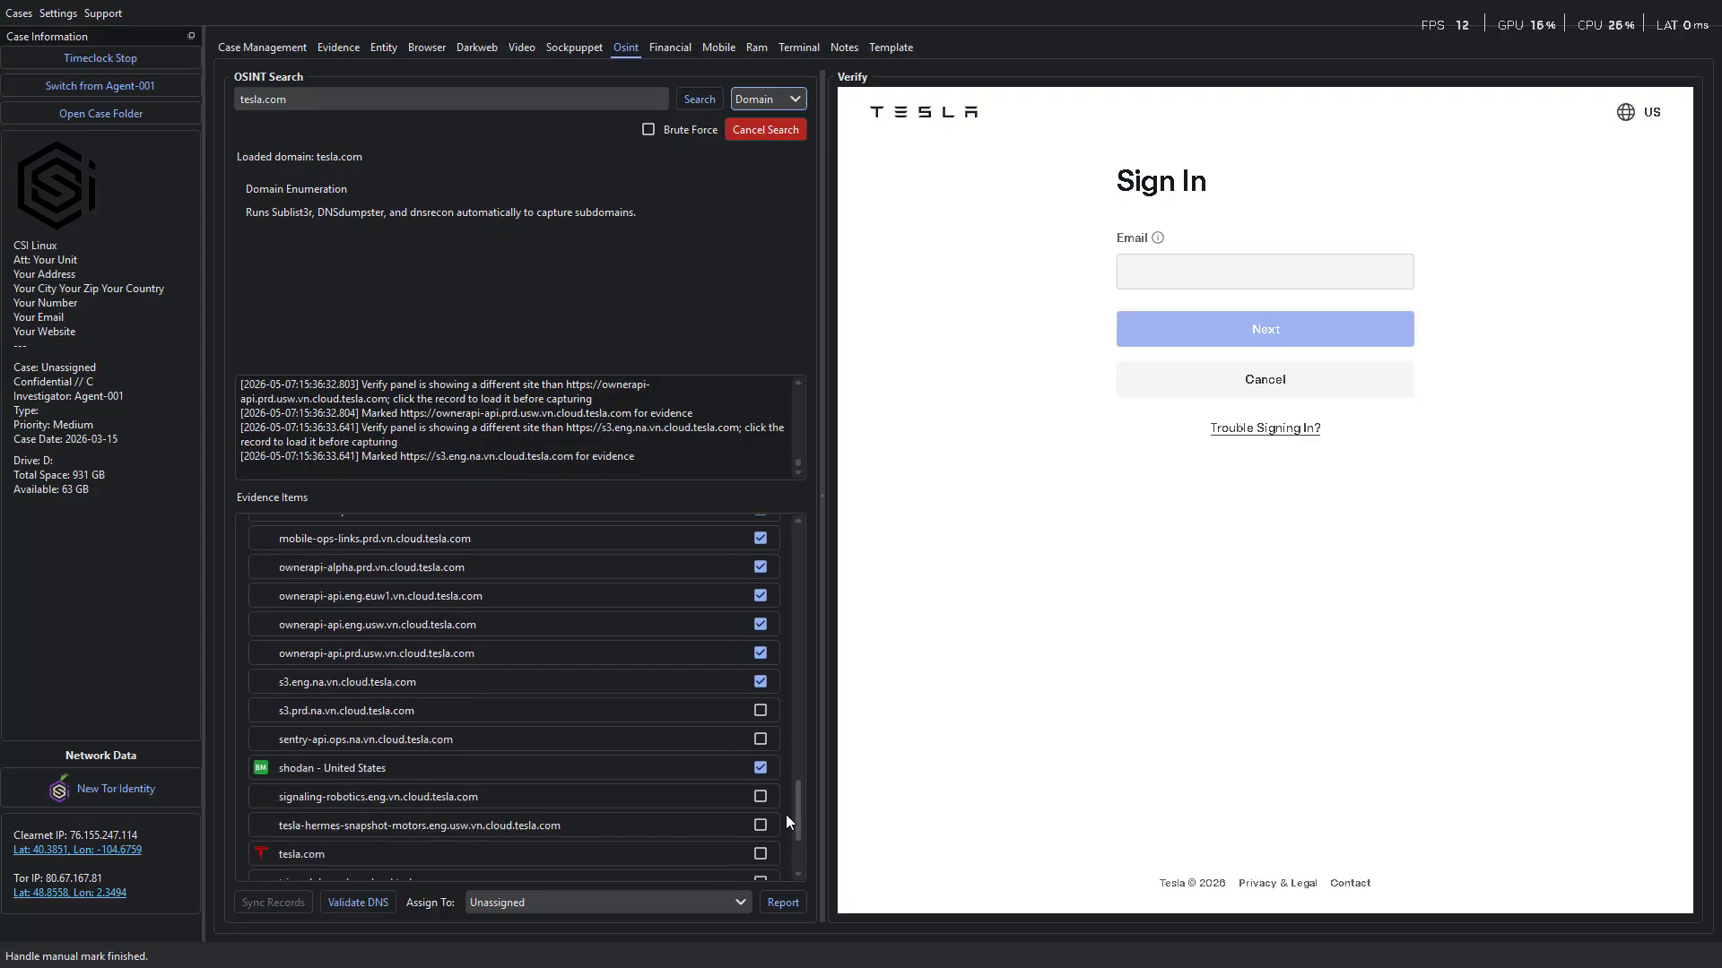
pyautogui.click(761, 711)
pyautogui.click(758, 741)
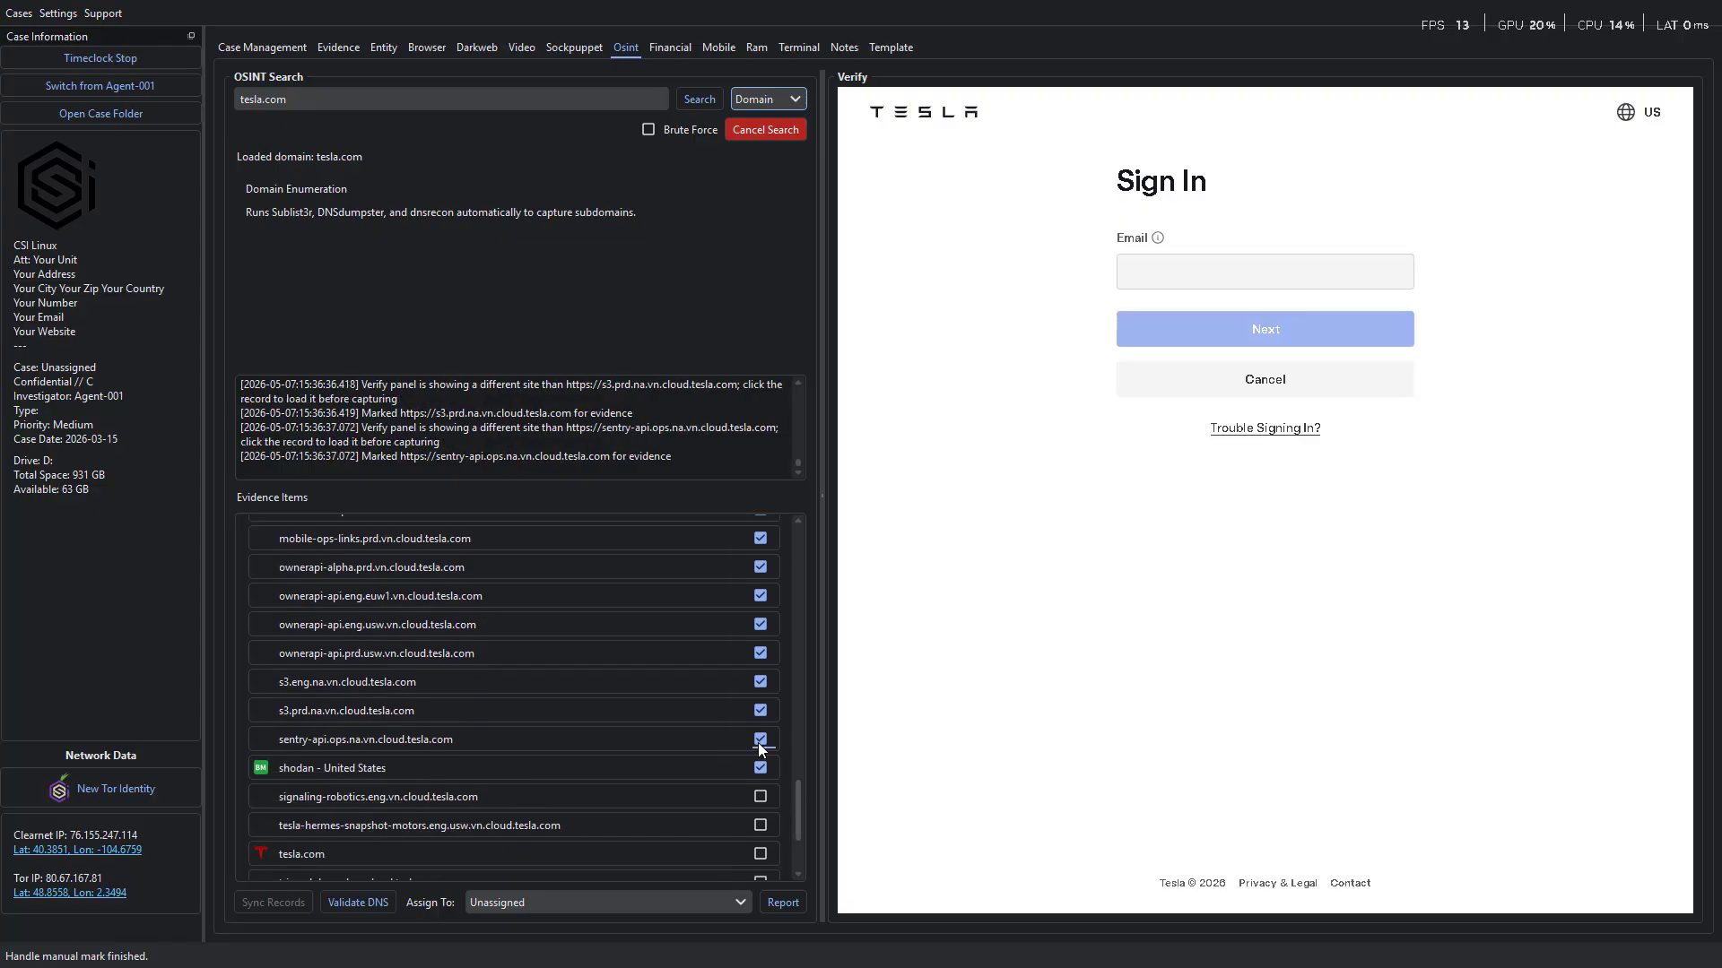
# Assign the evidence to ElonMusk (Person) and mark signaling-robotics.eng.vn.cloud.tesla.com, tesla-hermes-snapshot-motors.eng.usw.vn.cloud.tesla.com and tesla.com as evidence.
pyautogui.click(638, 901)
pyautogui.click(613, 873)
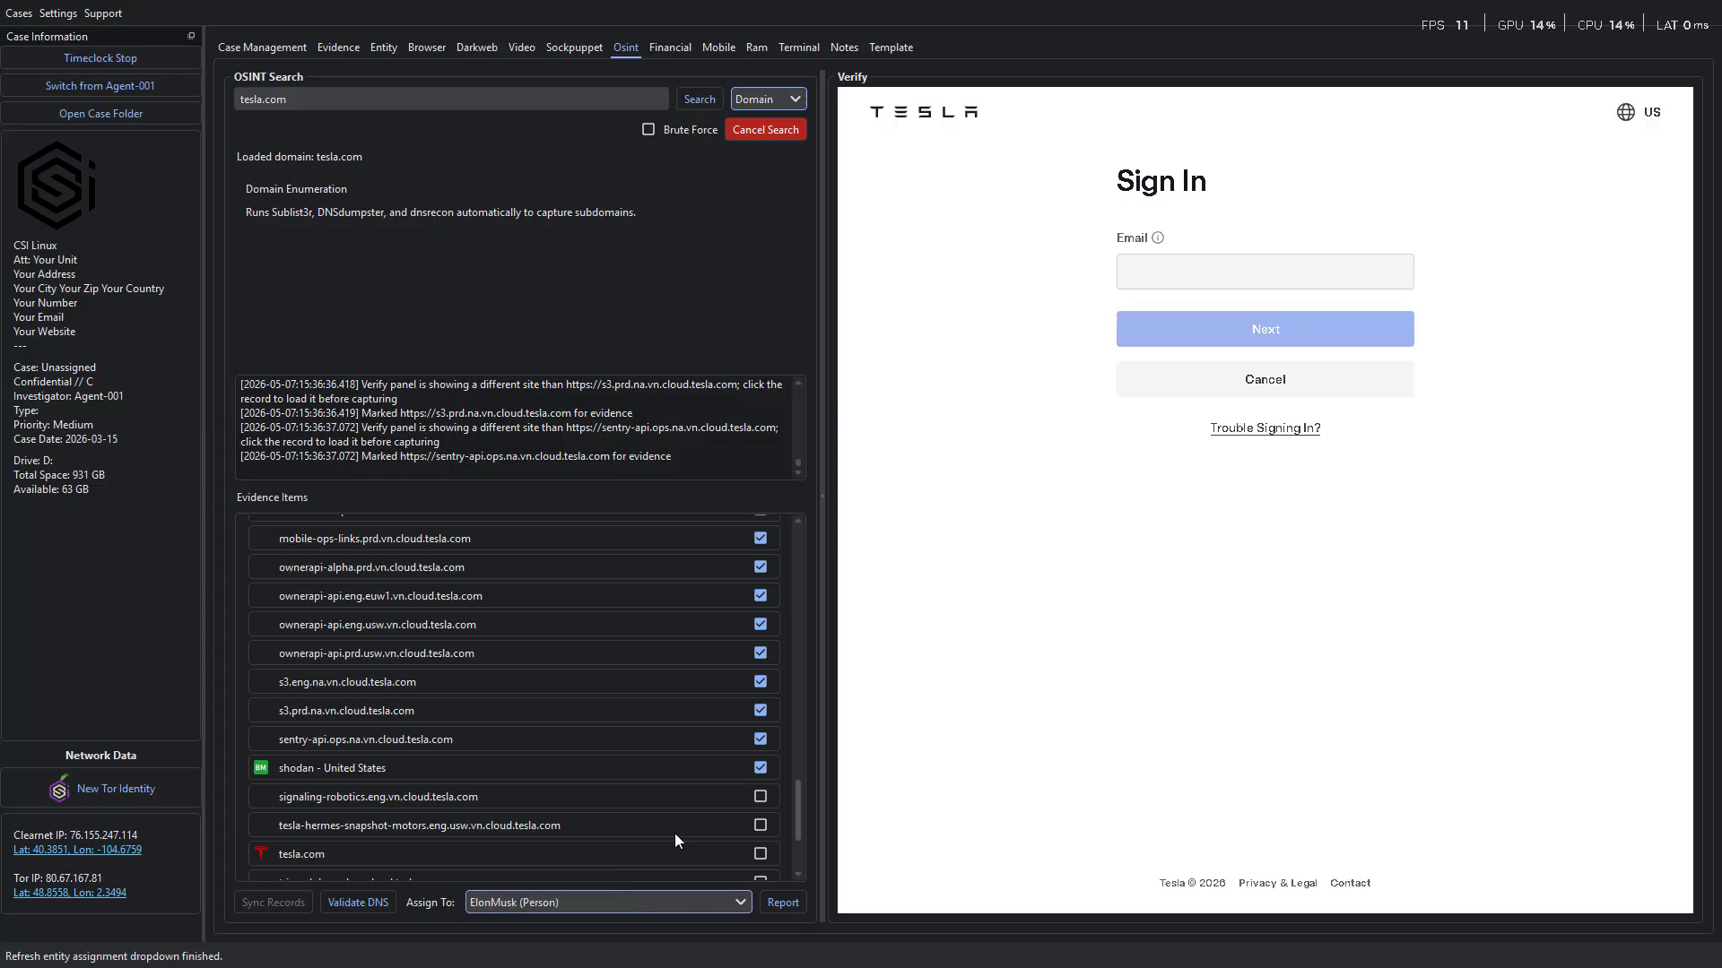
pyautogui.click(760, 797)
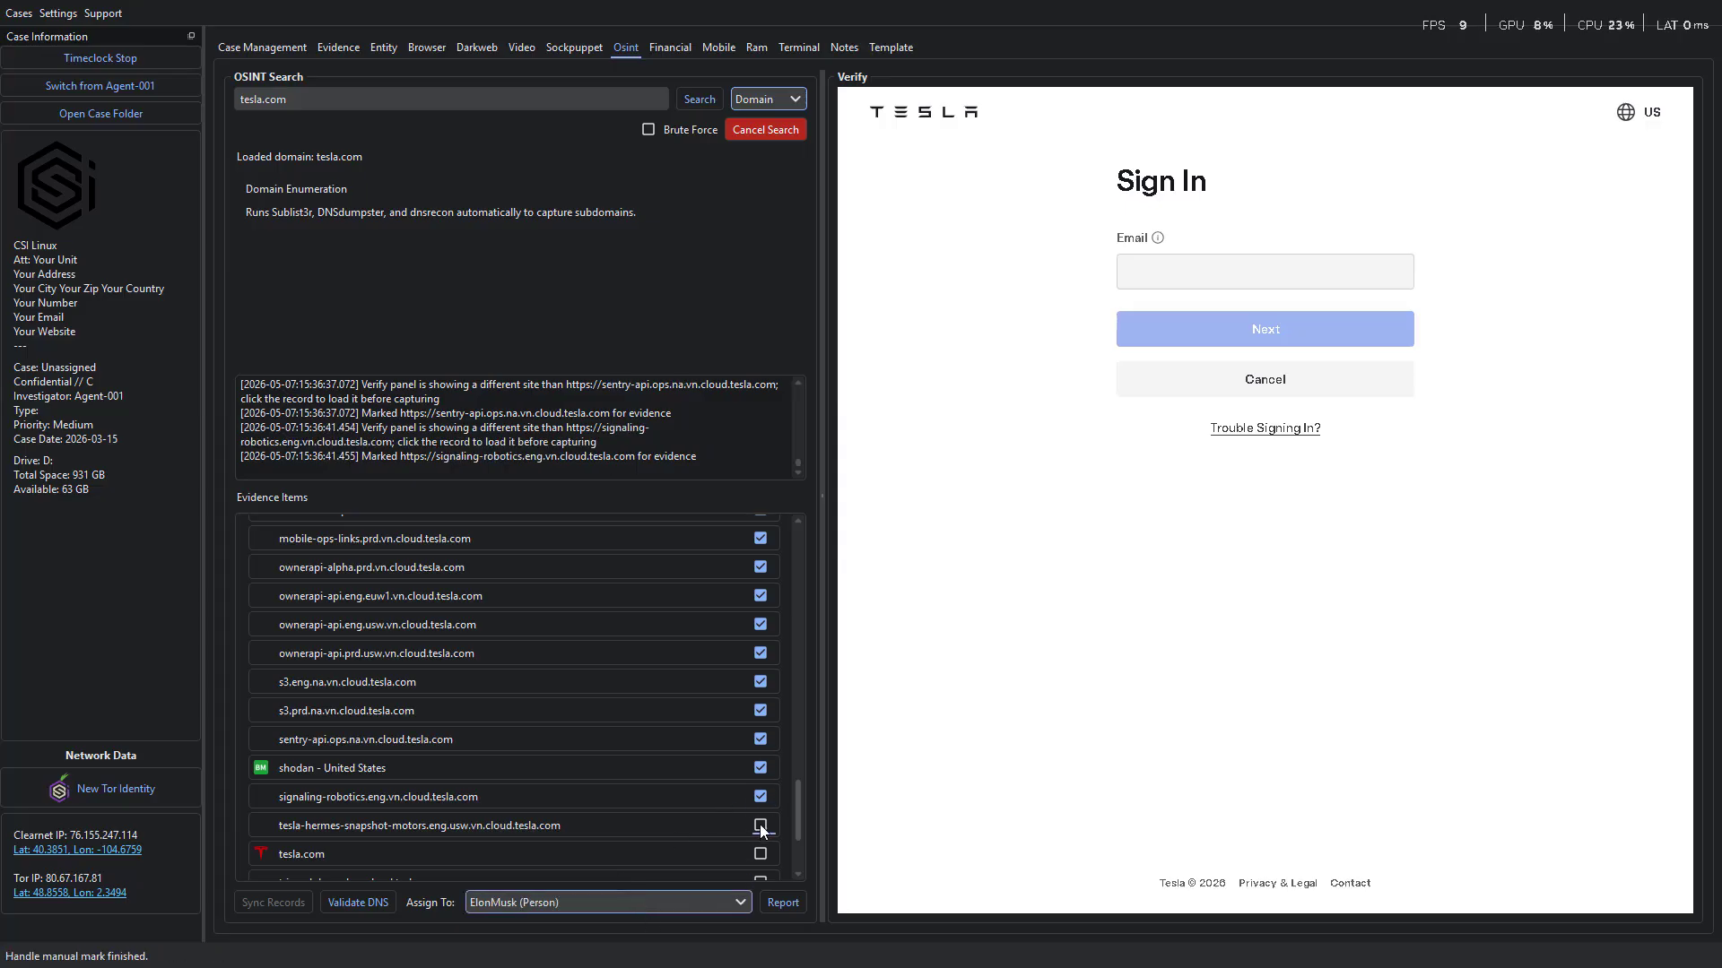
pyautogui.click(761, 826)
pyautogui.click(760, 853)
# Mark the four tripx subdomain records at the end of the evidence list as evidence.
pyautogui.moveTo(798, 822); pyautogui.dragTo(782, 871)
pyautogui.click(761, 857)
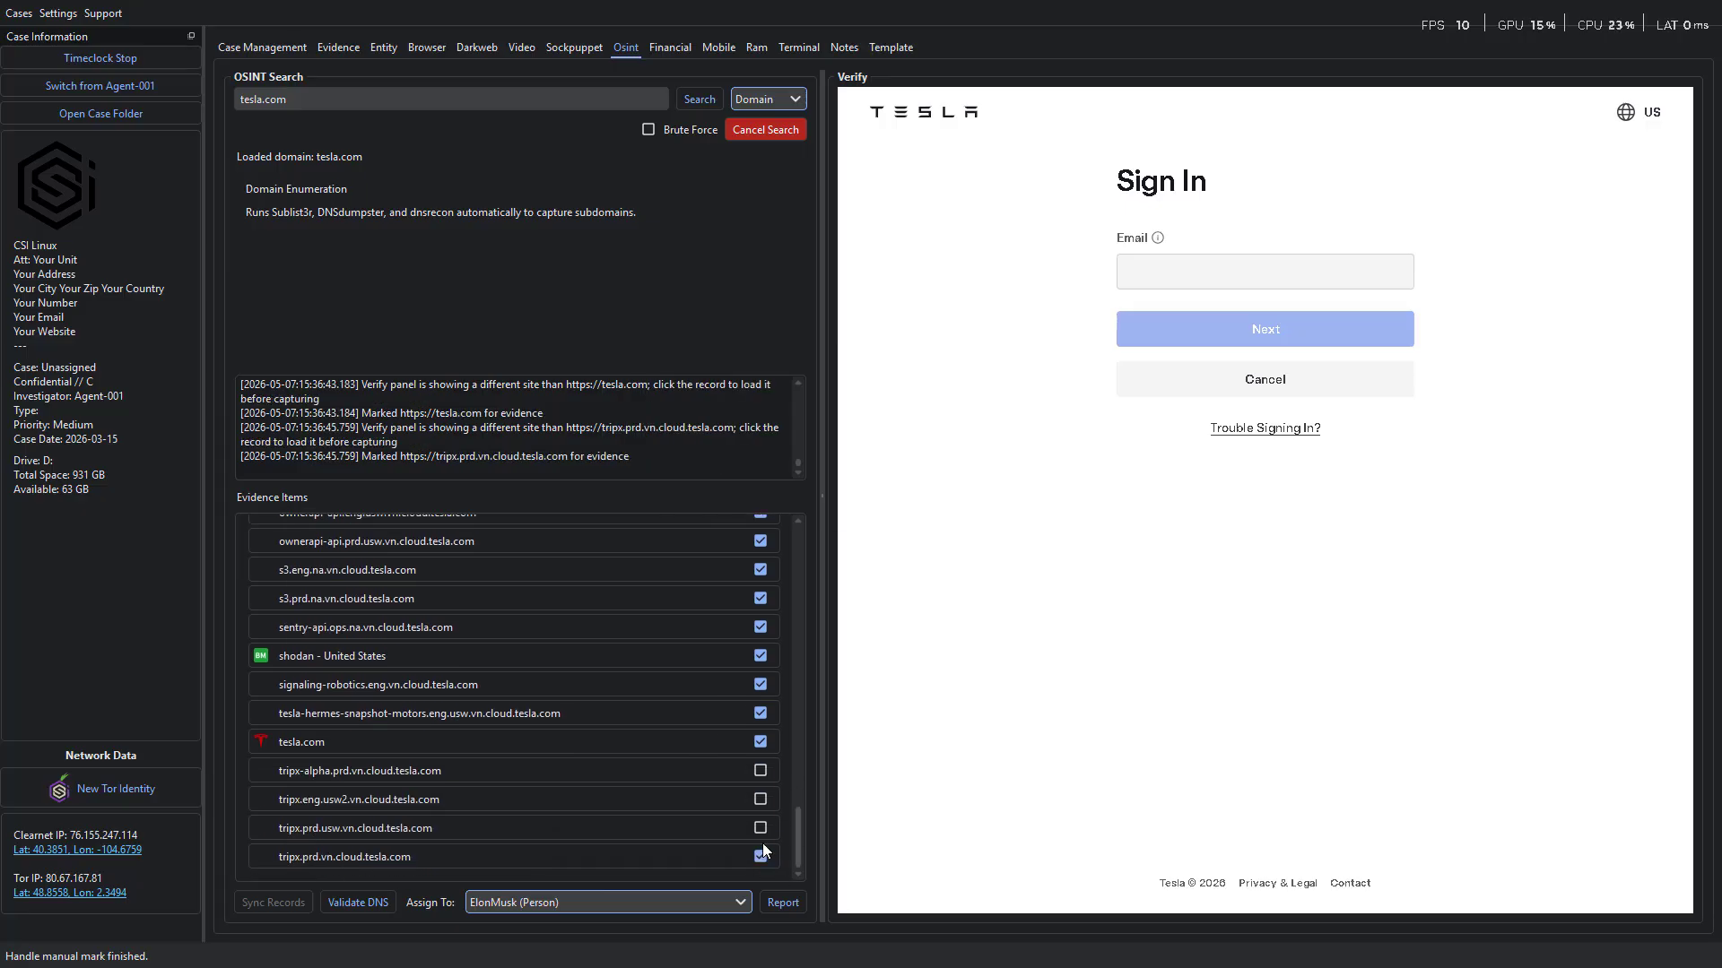
pyautogui.click(761, 825)
pyautogui.click(760, 799)
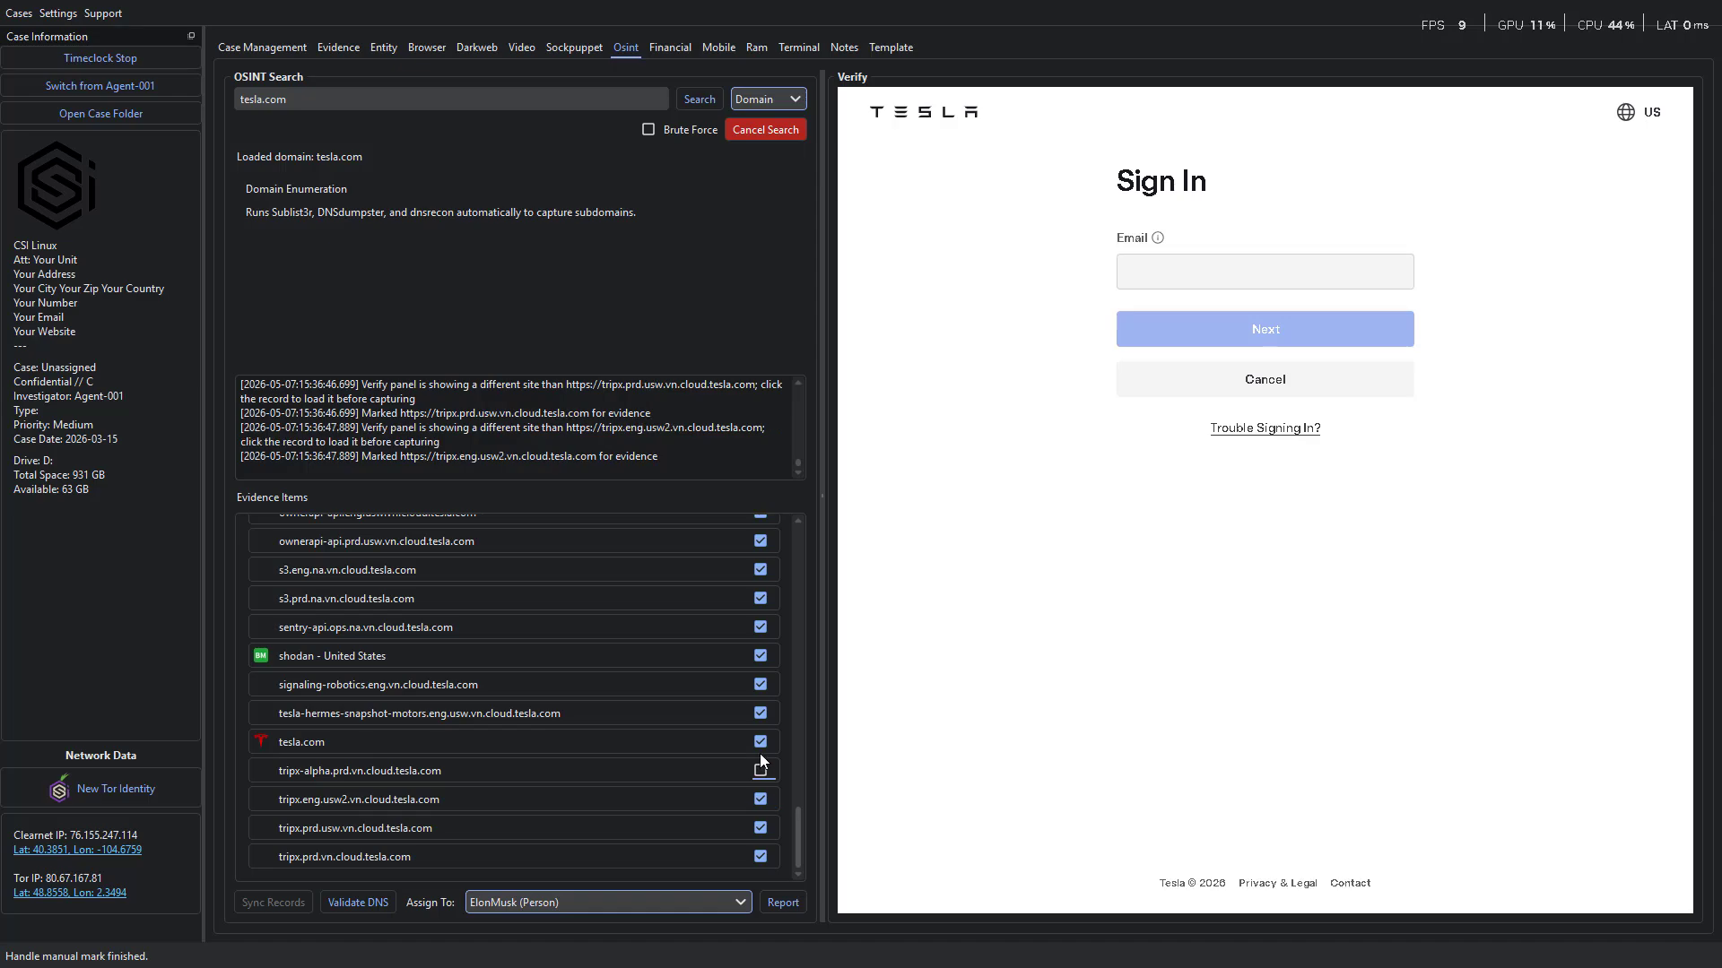
pyautogui.click(760, 773)
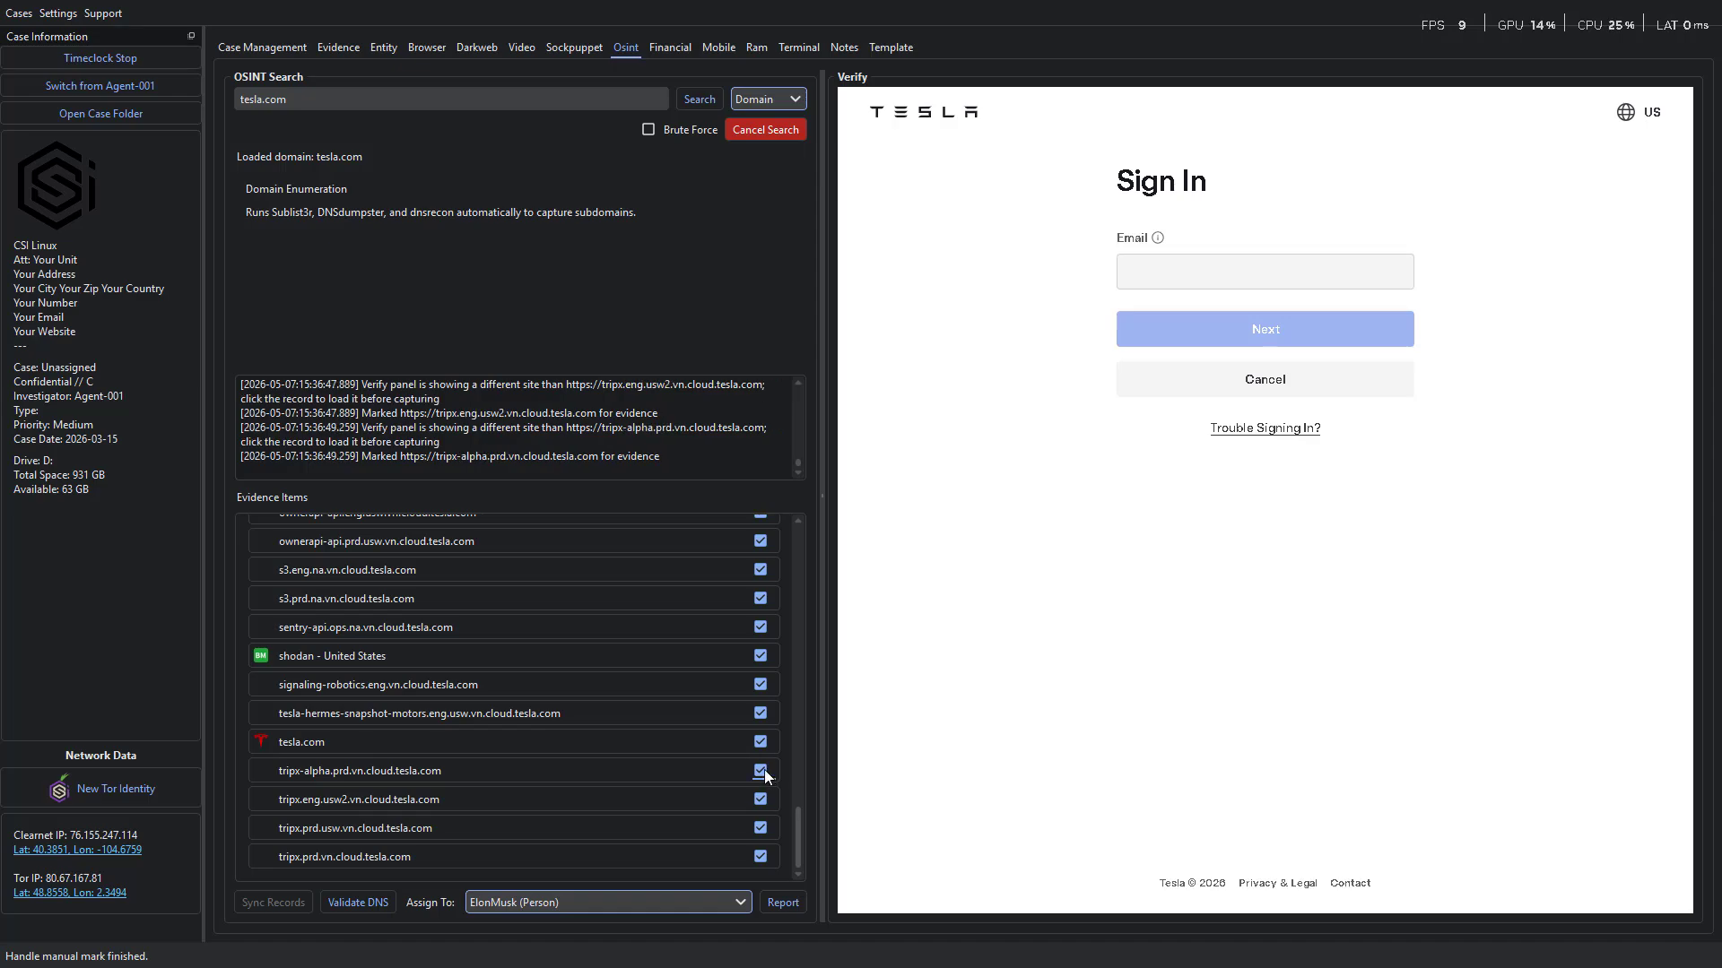
# Open the tesla.com evidence report and review its summary, case metadata, marked evidence items and evidence overview.
pyautogui.click(783, 903)
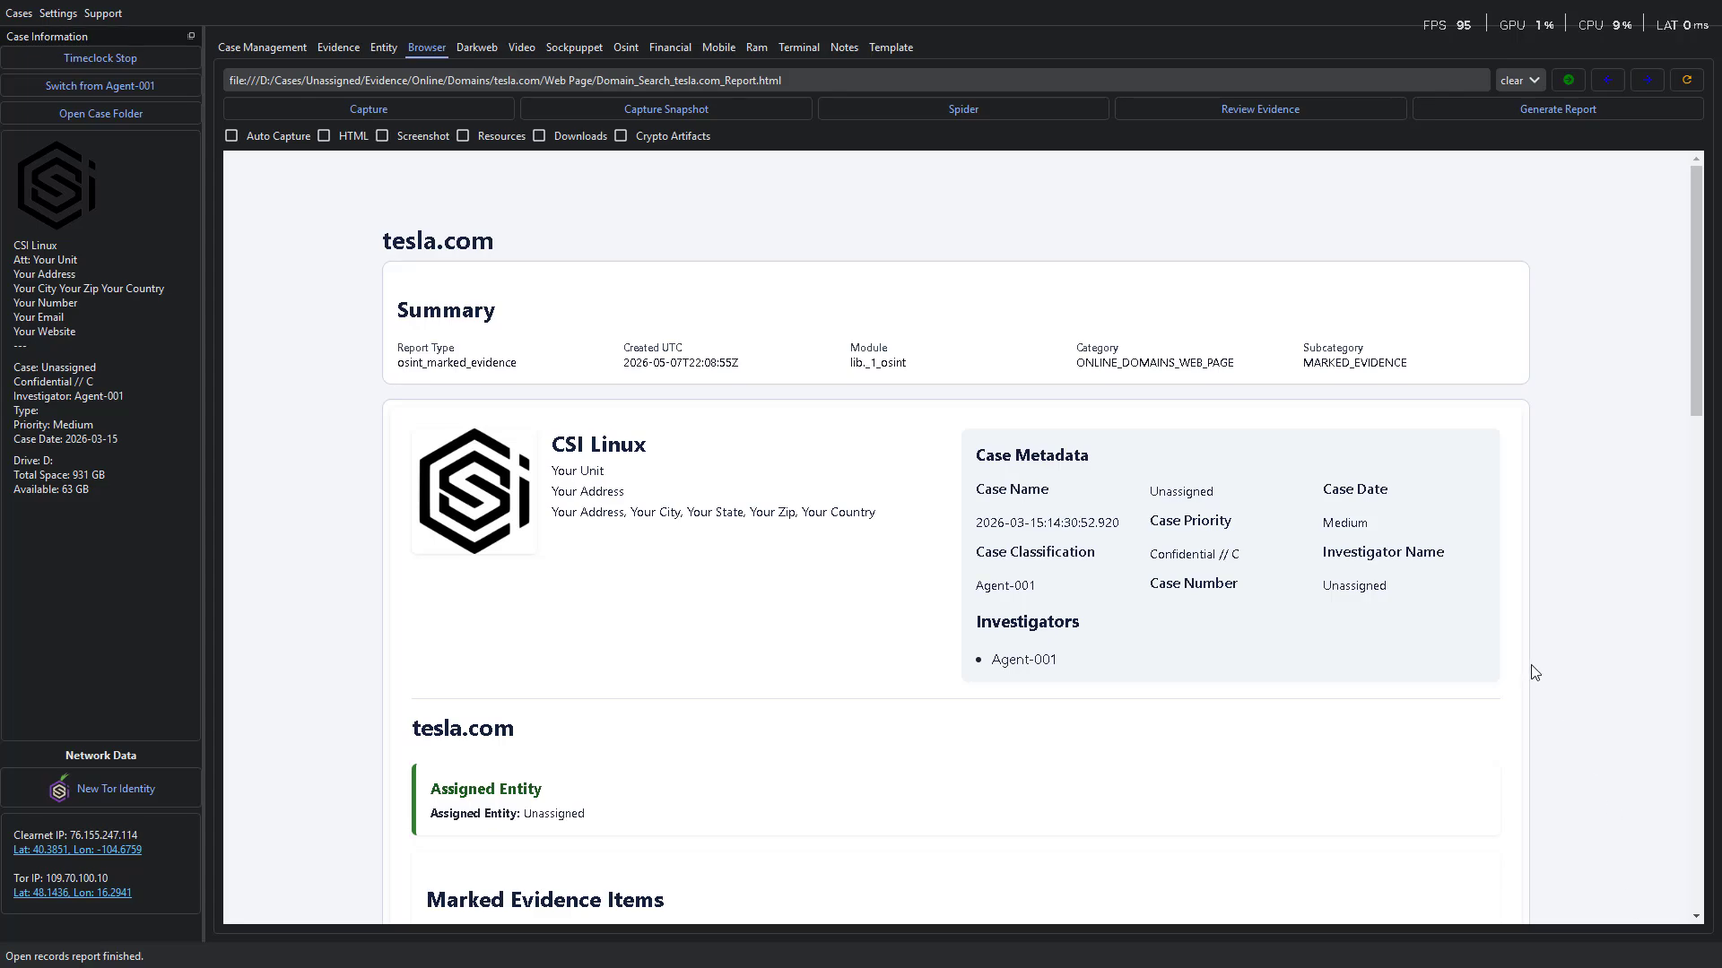
pyautogui.scroll(-6, 1535, 672)
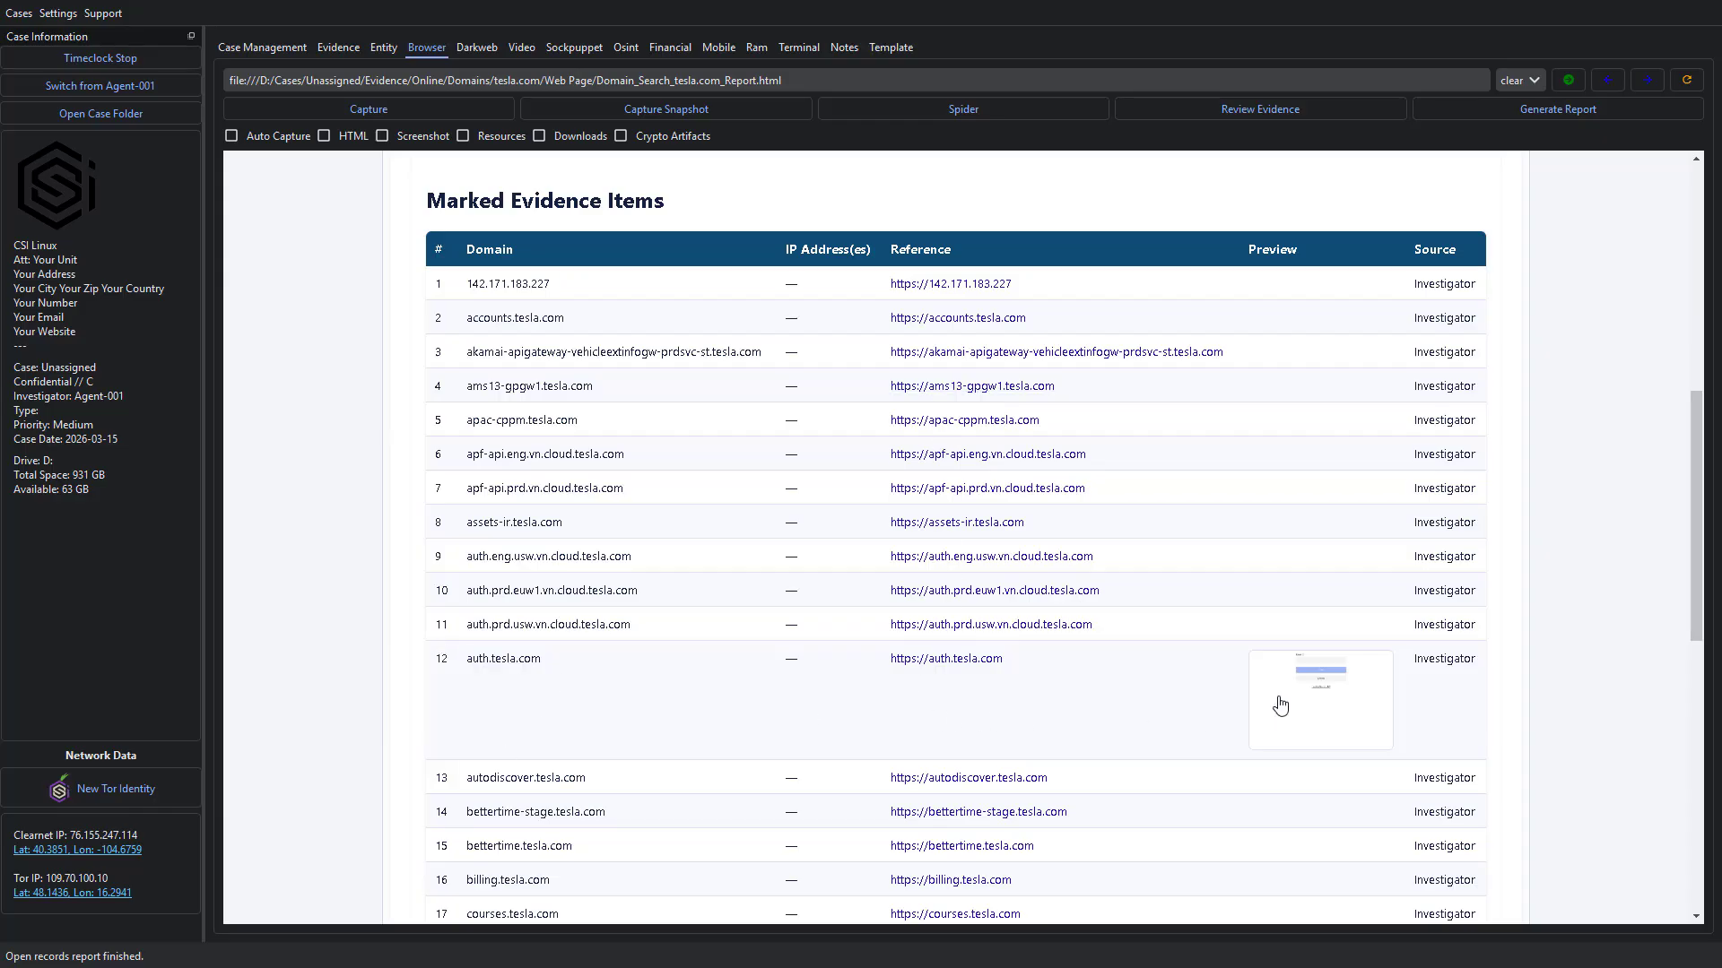
pyautogui.scroll(-7, 1162, 632)
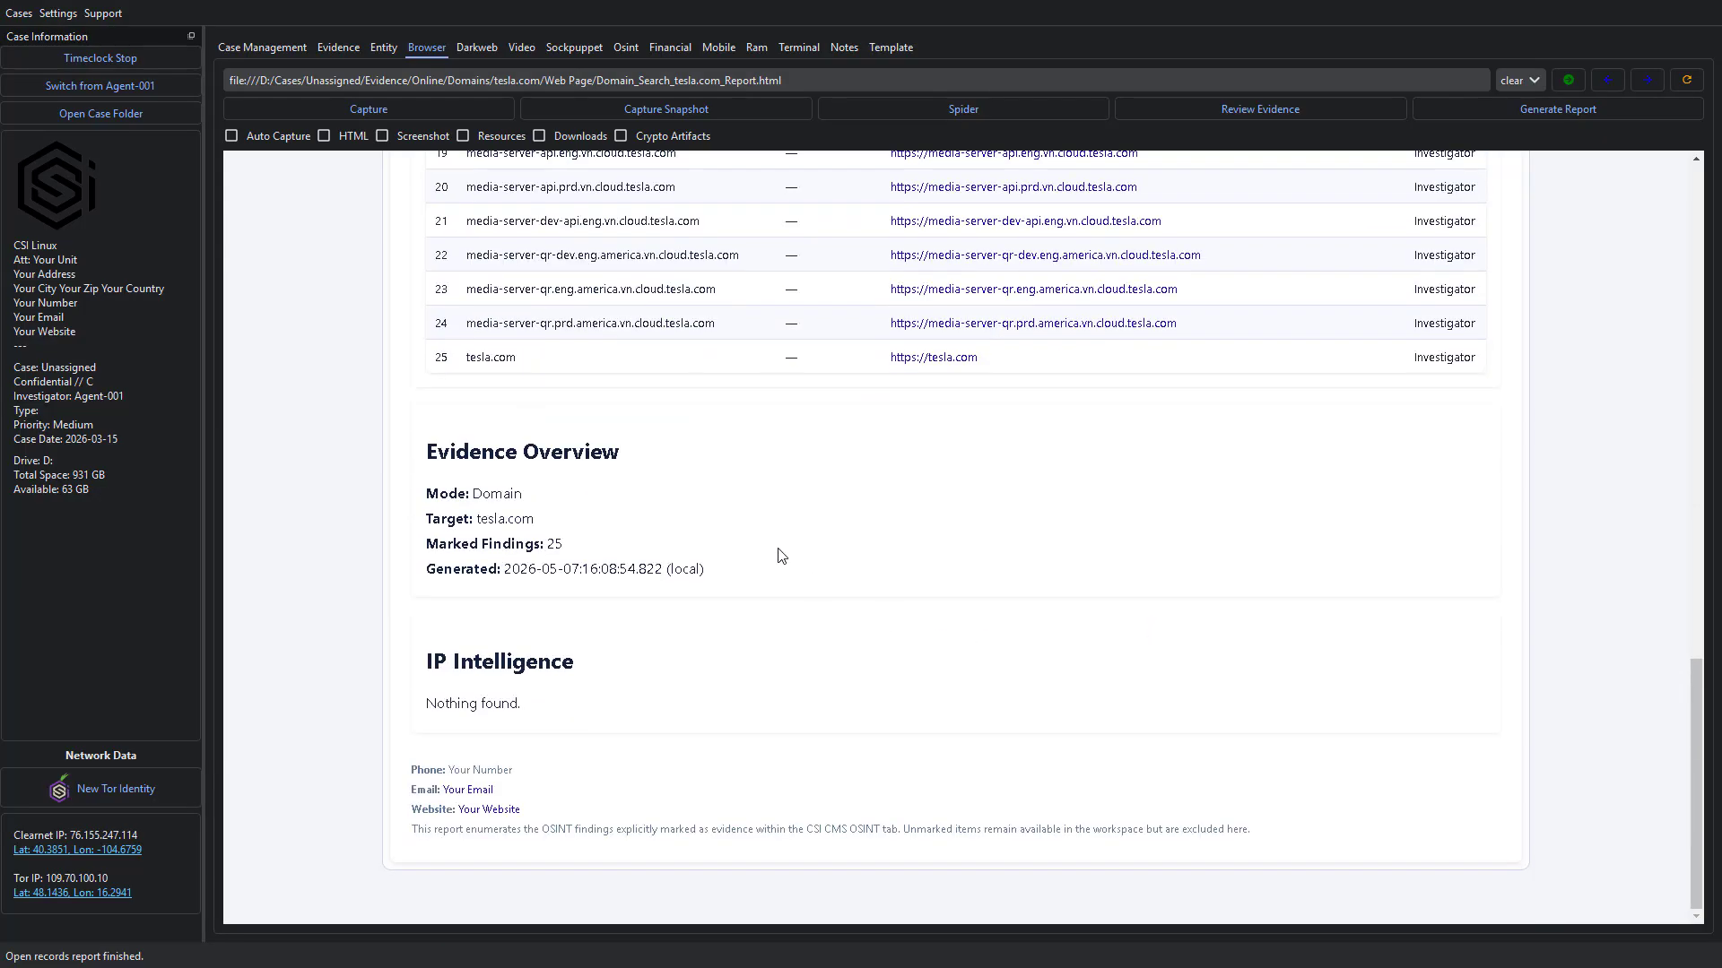
pyautogui.scroll(3, 780, 551)
pyautogui.scroll(3, 780, 552)
pyautogui.scroll(-2, 780, 552)
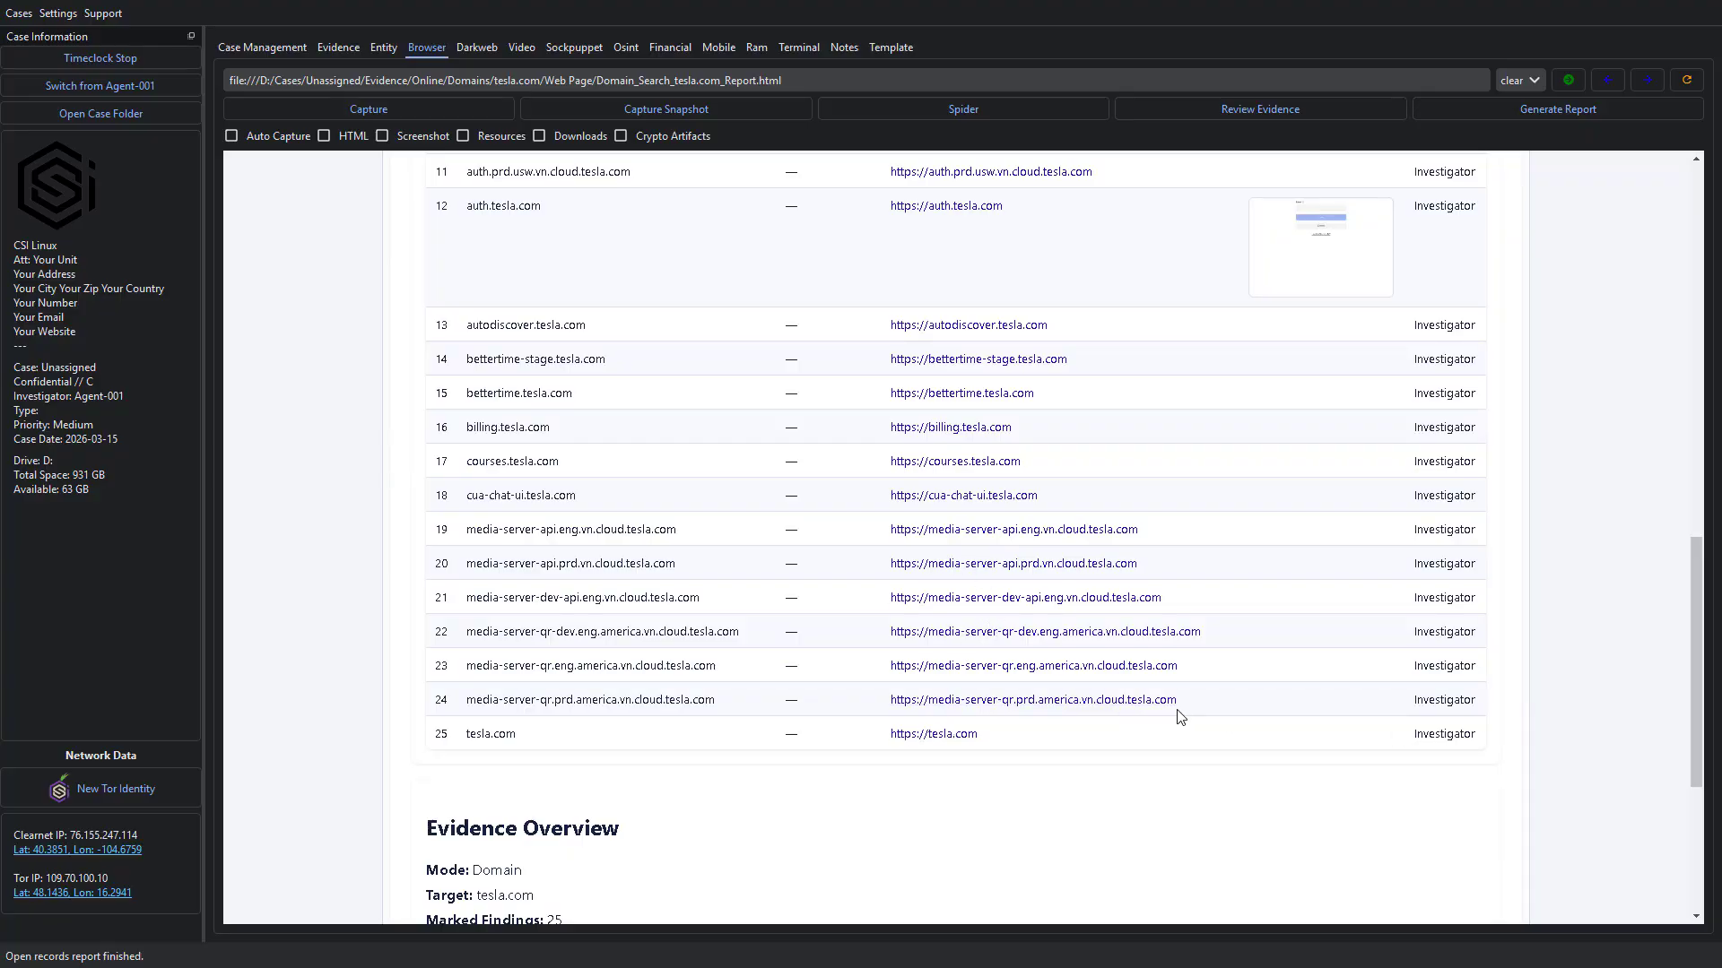
pyautogui.scroll(-4, 1140, 725)
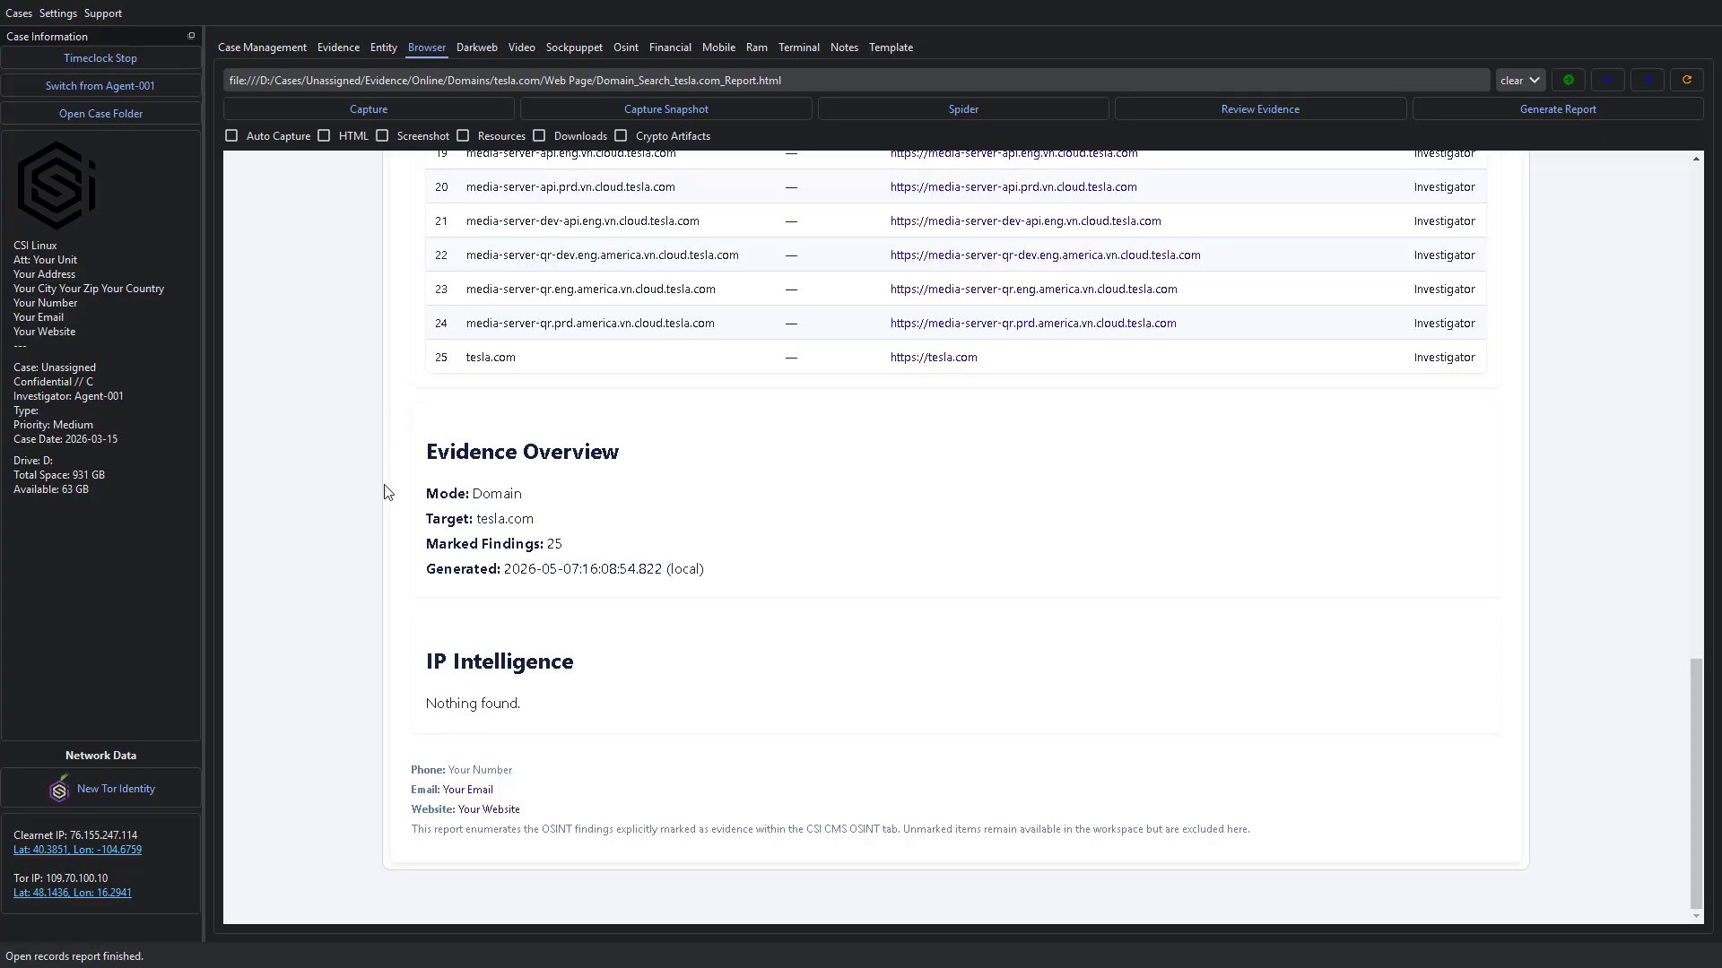
pyautogui.scroll(1, 386, 491)
pyautogui.scroll(15, 386, 492)
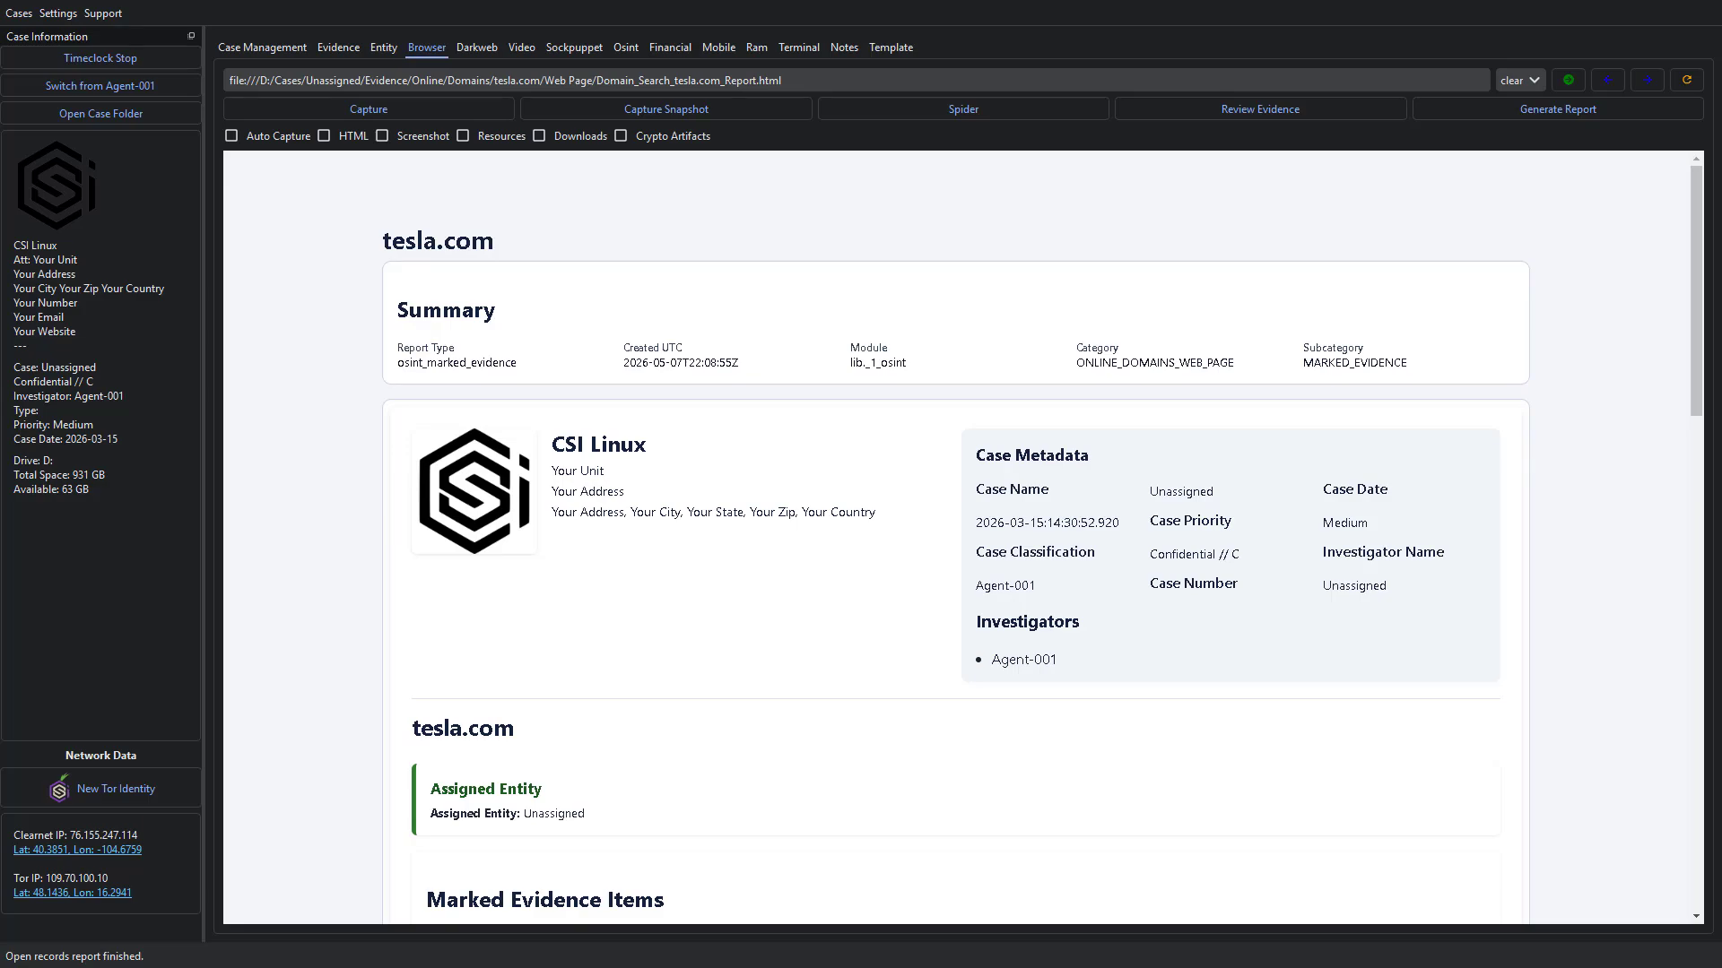
pyautogui.scroll(-7, 897, 348)
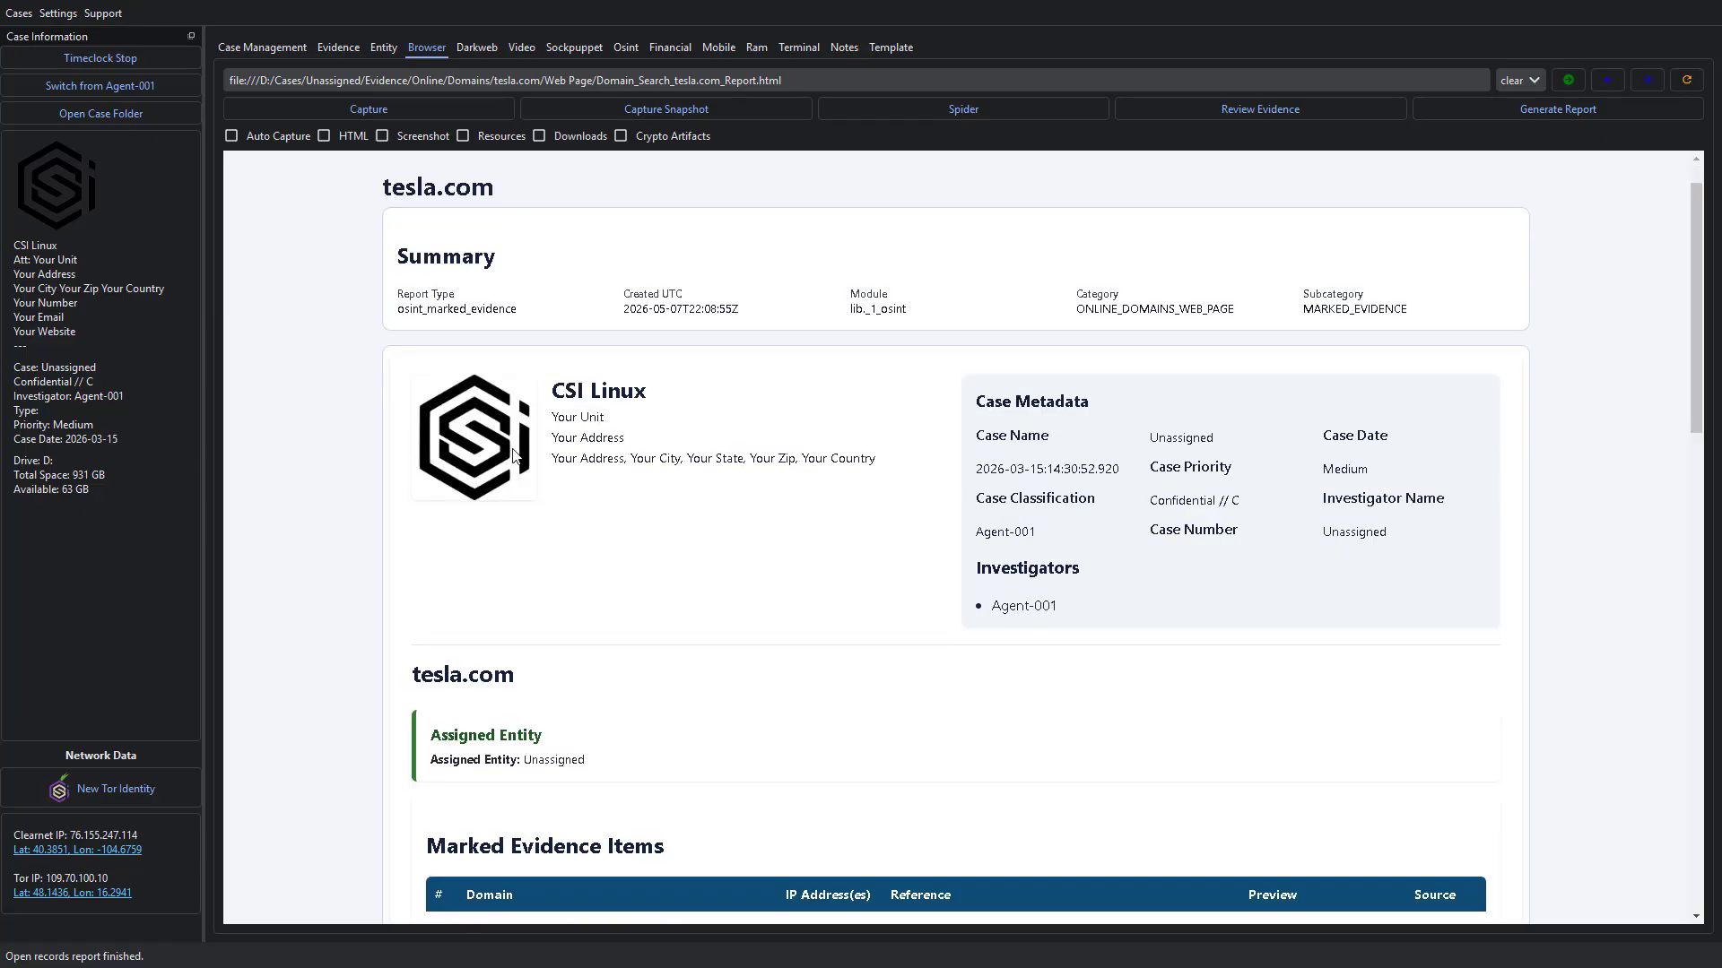